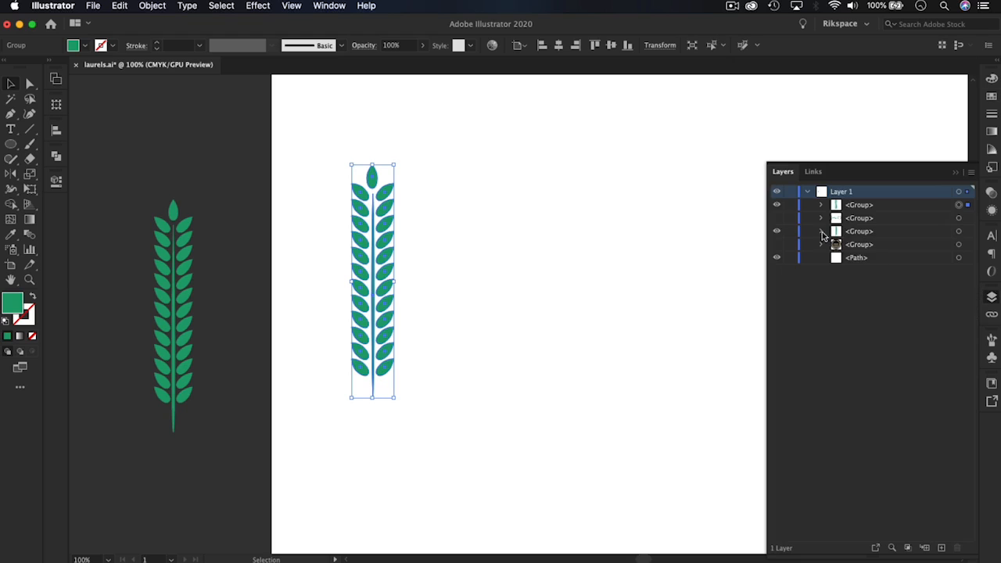
Show the hidden second group temporarily to view the finished laurel examples, and hide it again
left_click_drag(776, 219, 777, 244)
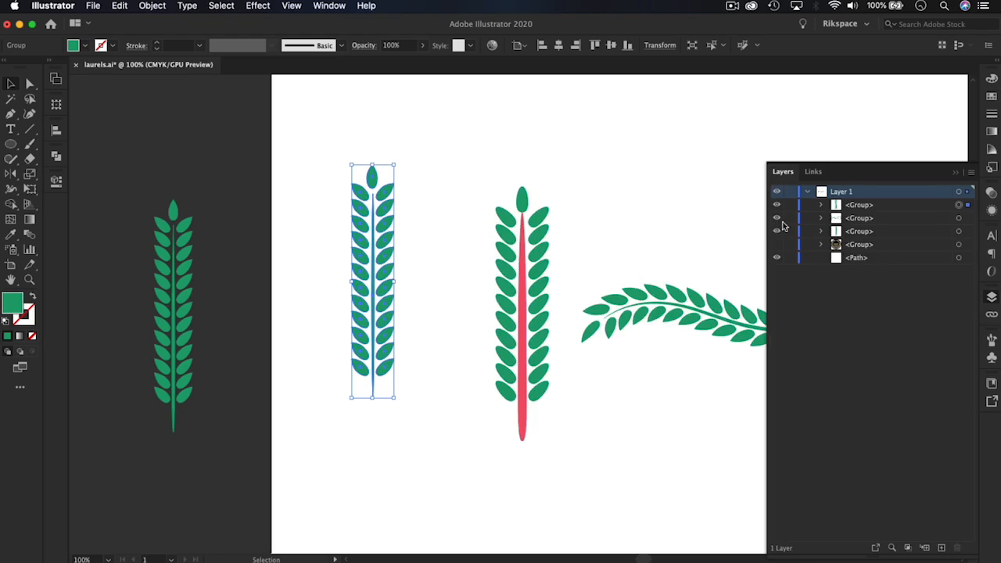
scroll(472, 253, "right", 10)
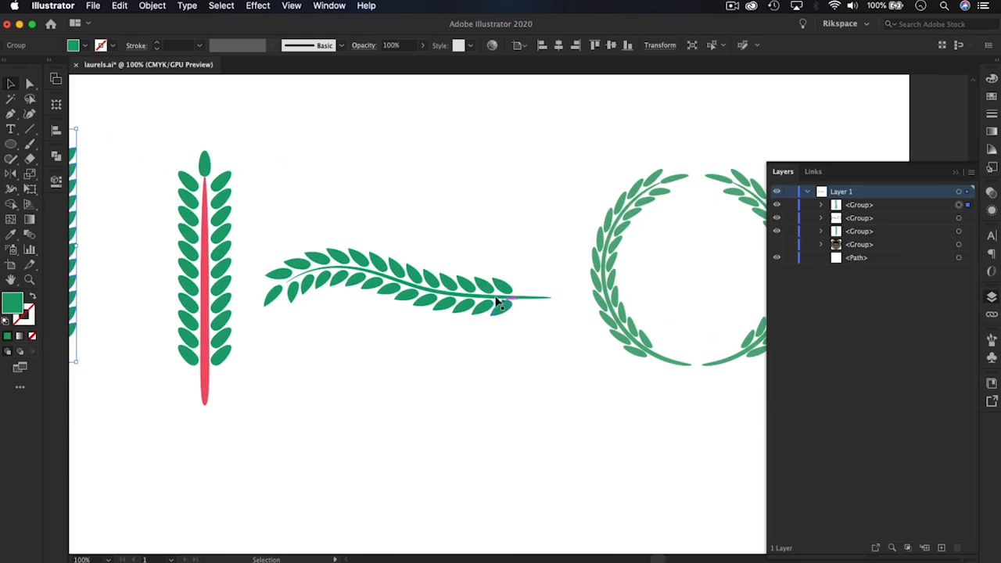
left_click(777, 219)
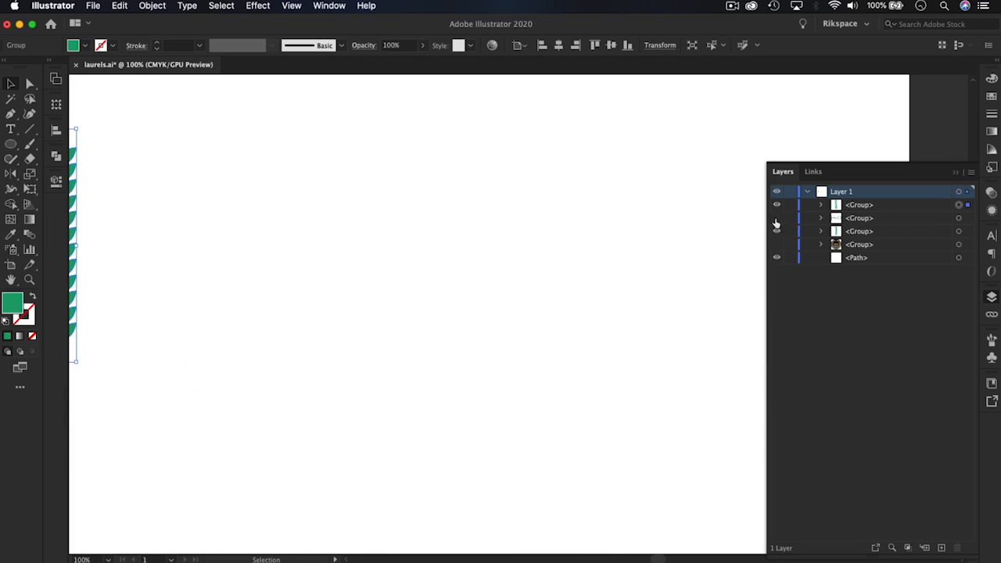
left_click_drag(316, 245, 507, 288)
left_click(492, 289)
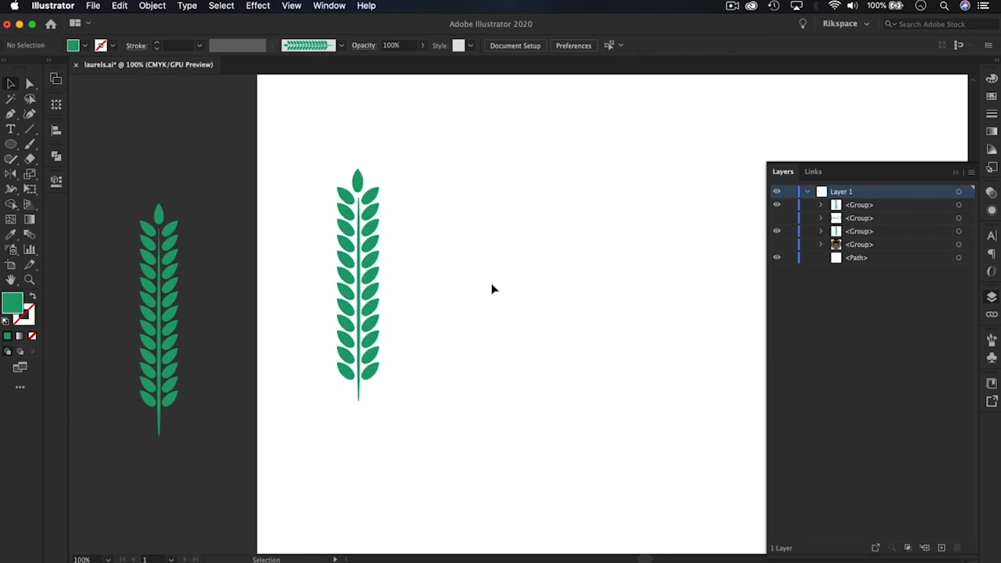
Display the document's available brushes
key("super+equal")
left_click_drag(514, 199, 500, 273)
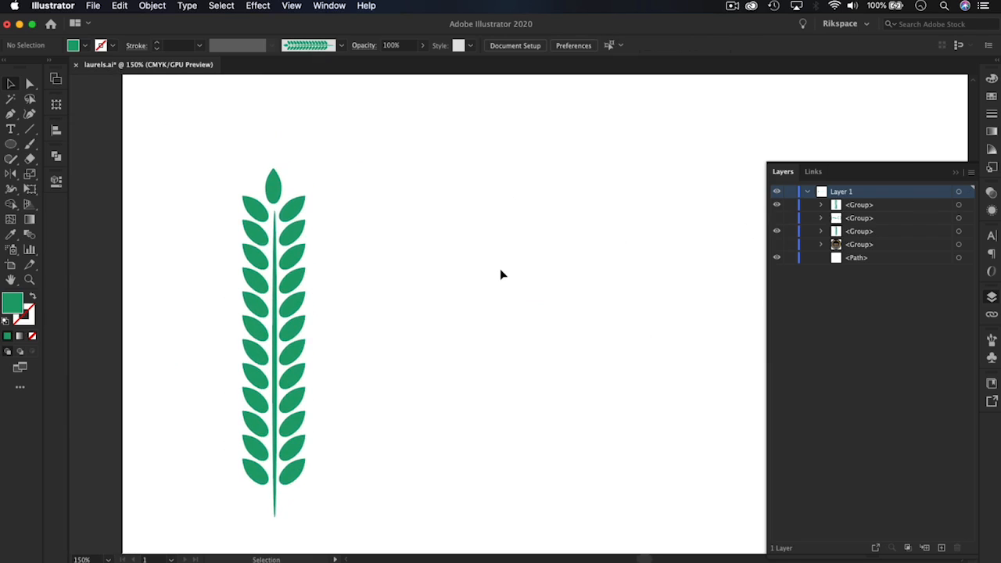
left_click(993, 342)
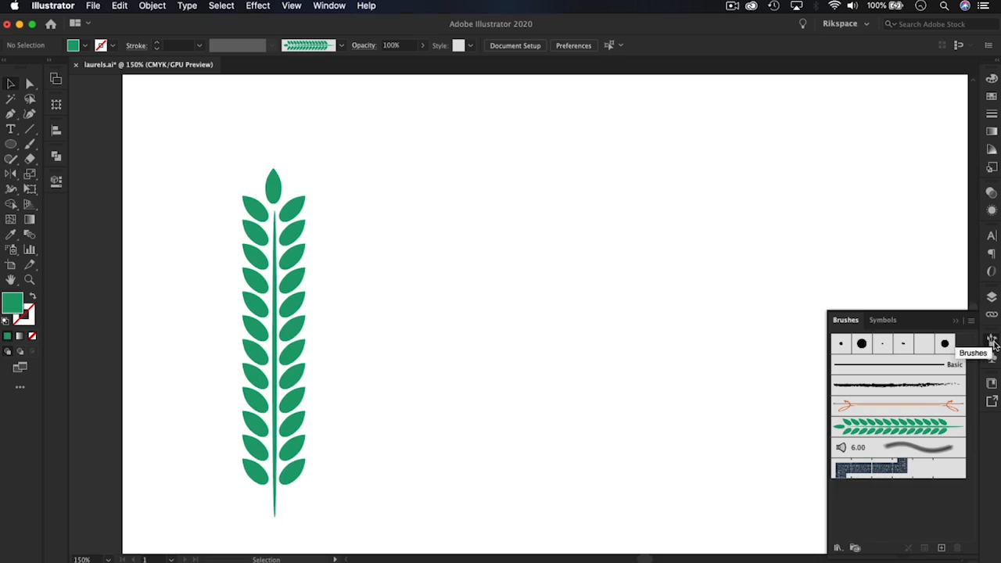
left_click(993, 342)
left_click(330, 6)
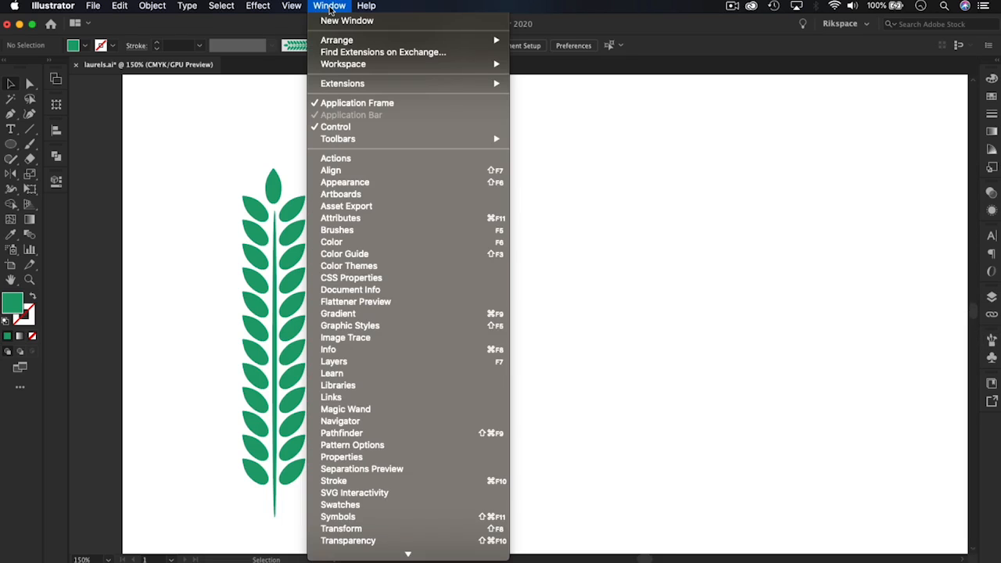
left_click(337, 231)
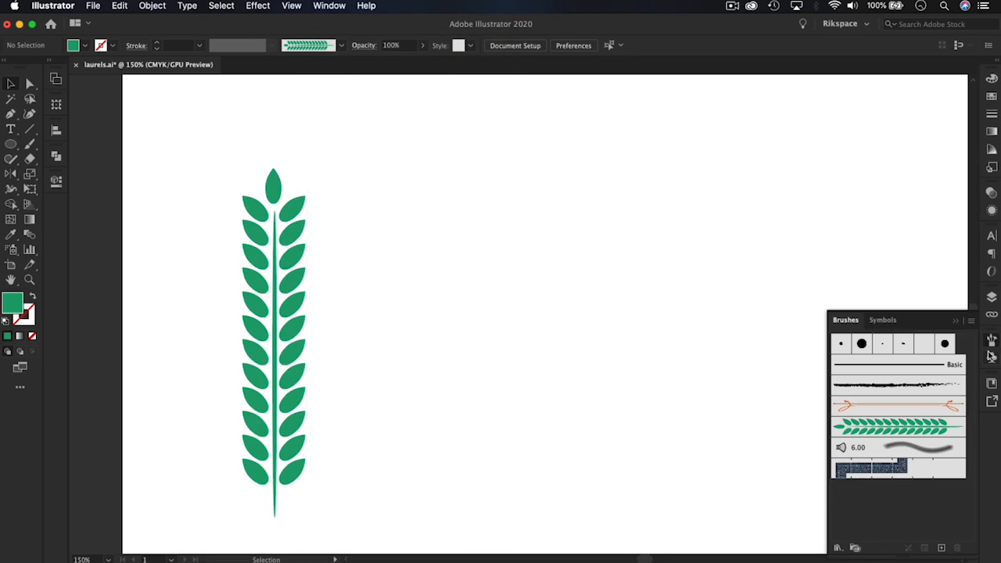
left_click(295, 260)
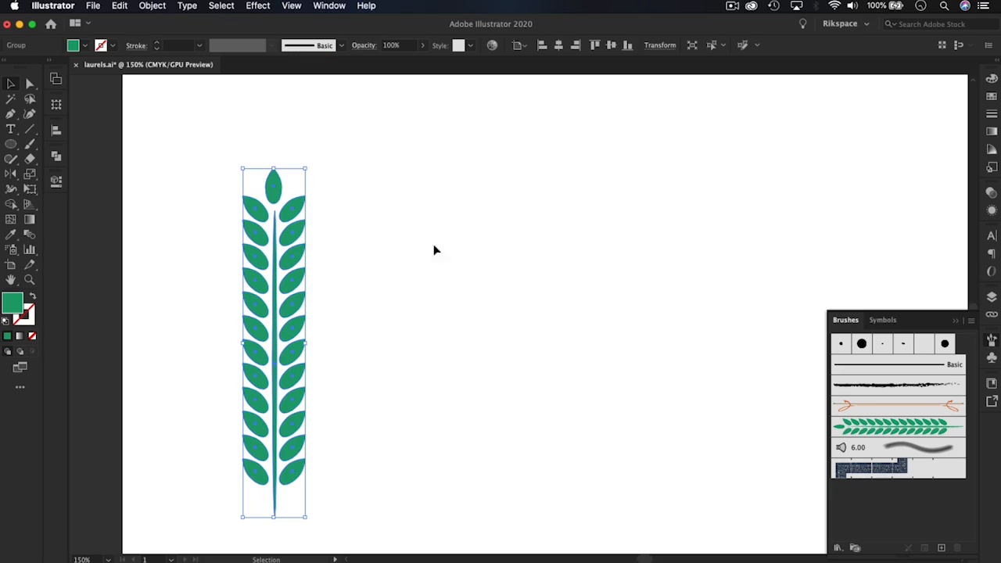
left_click(949, 429)
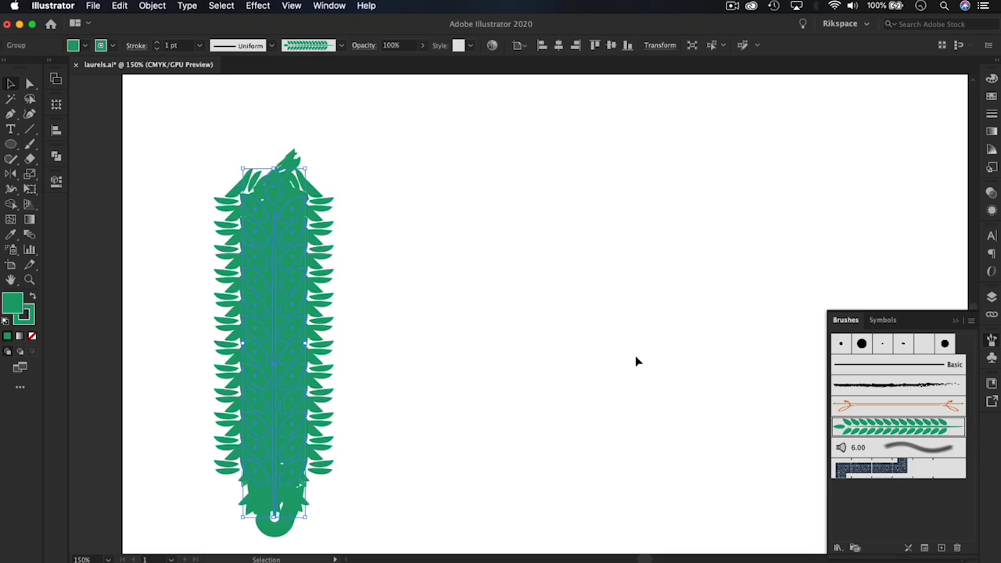
key("super+z")
left_click(547, 319)
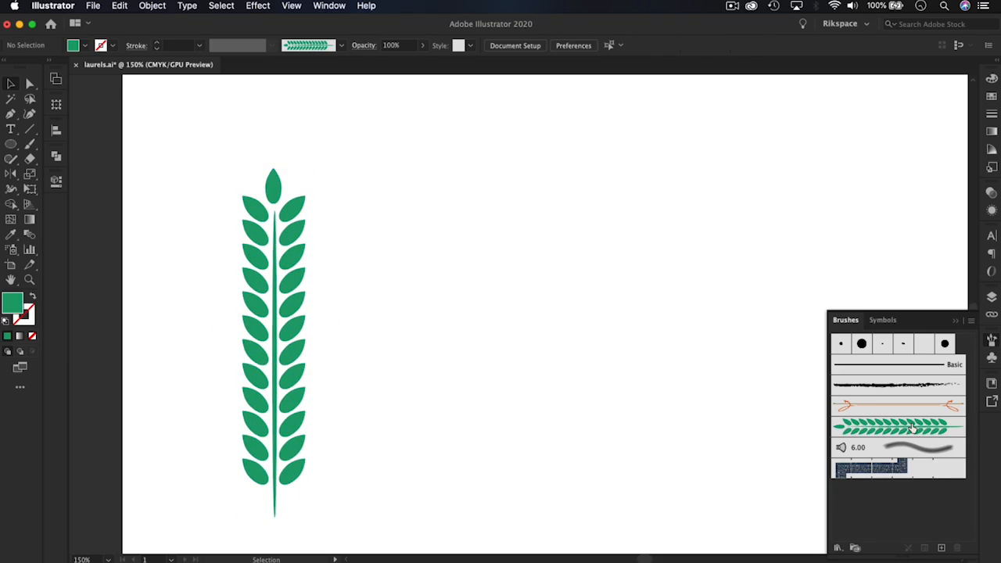
Delete the existing green laurel brush from the document's brushes
left_click(913, 428)
left_click(958, 549)
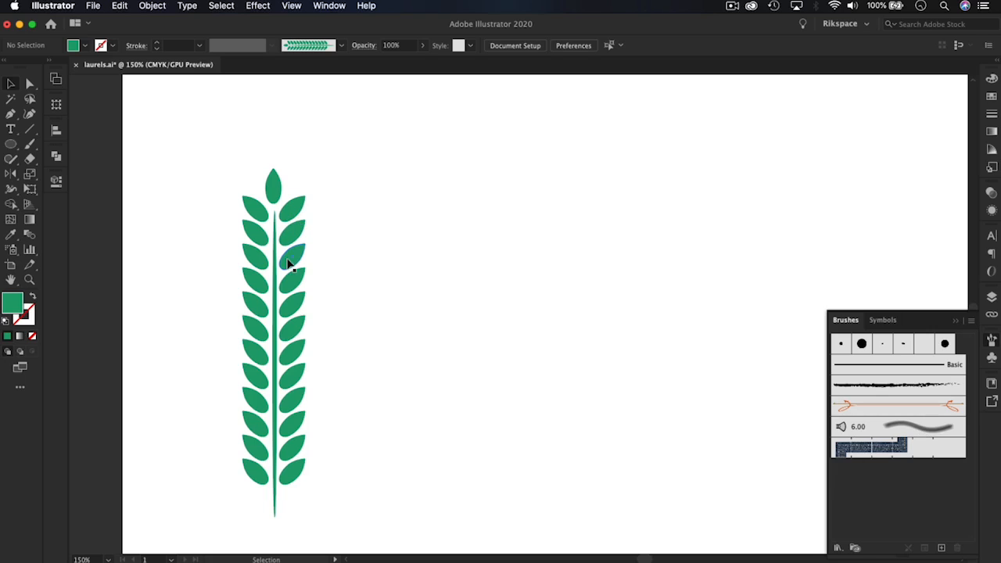
Draw an open, gently S-curved path beside the upright laurel with the Pen tool
left_click(11, 114)
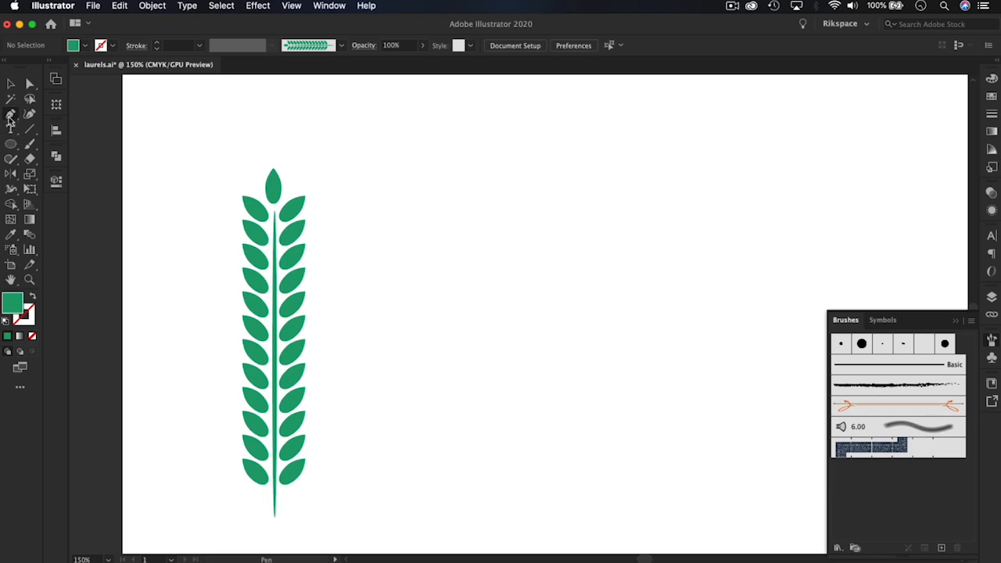
left_click(482, 246)
left_click_drag(483, 246, 581, 235)
left_click(669, 185)
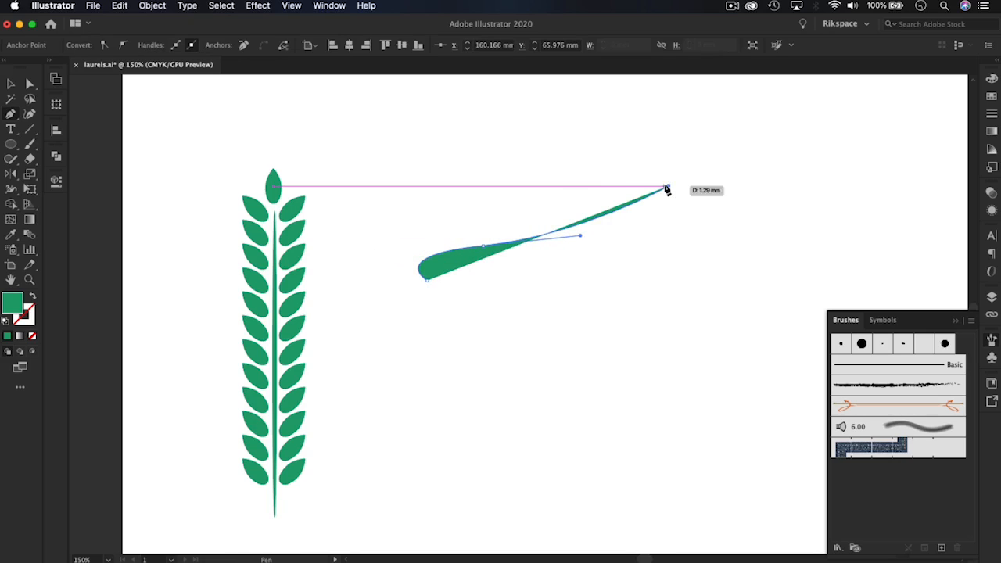
key("Escape")
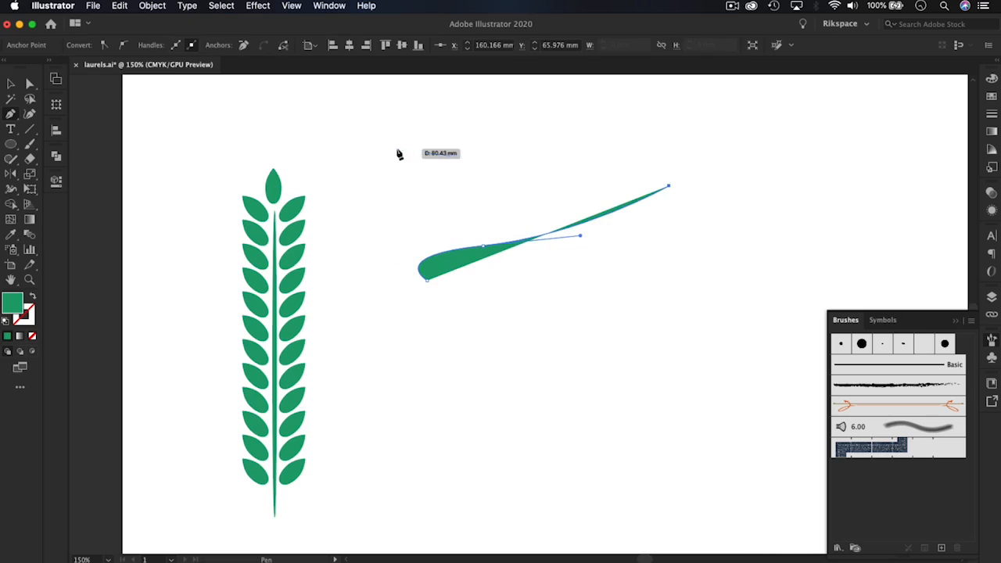
left_click(10, 86)
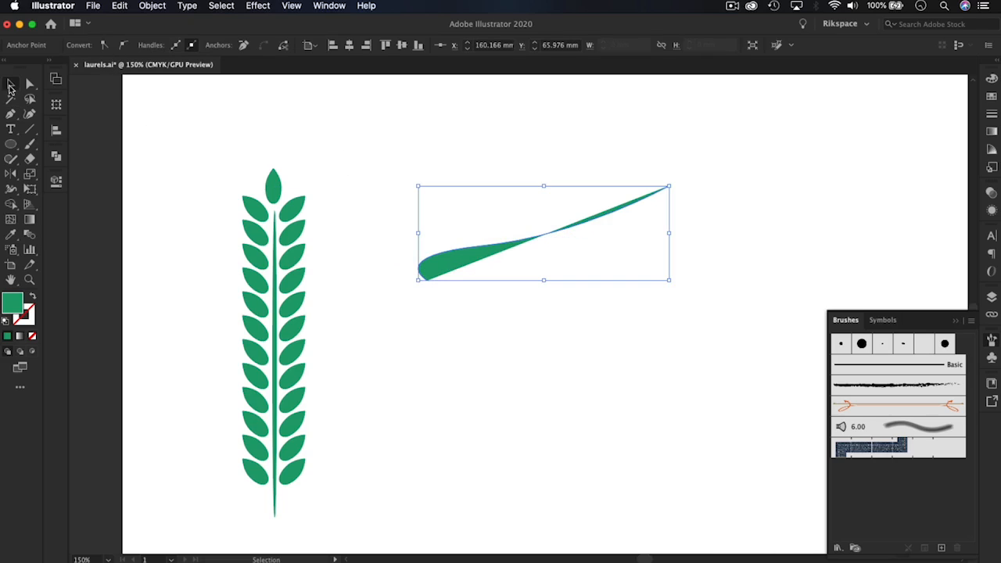
Set the curved path's fill to none and its stroke to the C=0 M=0 Y=0 K=80 swatch
left_click(429, 259)
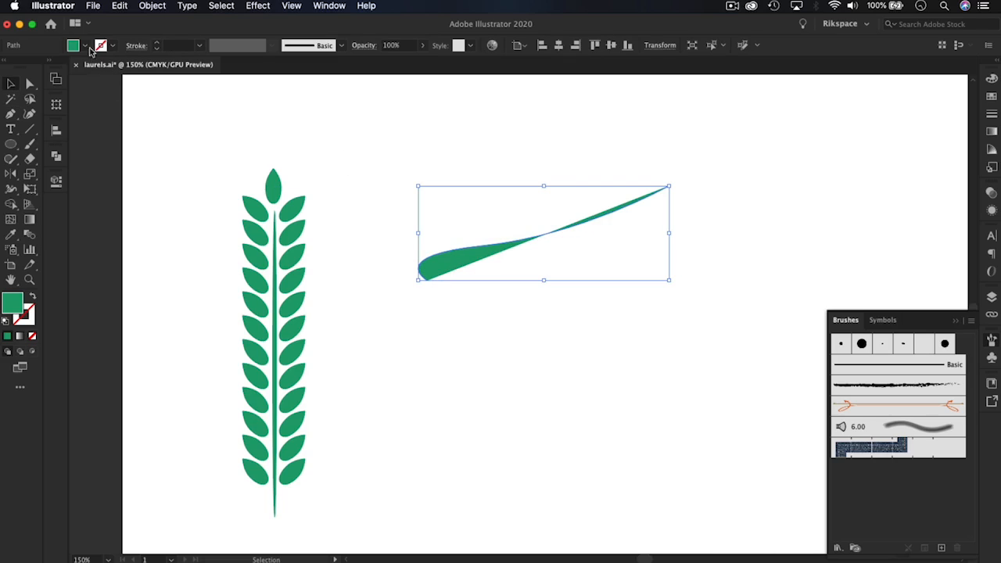
left_click(80, 48)
left_click(7, 67)
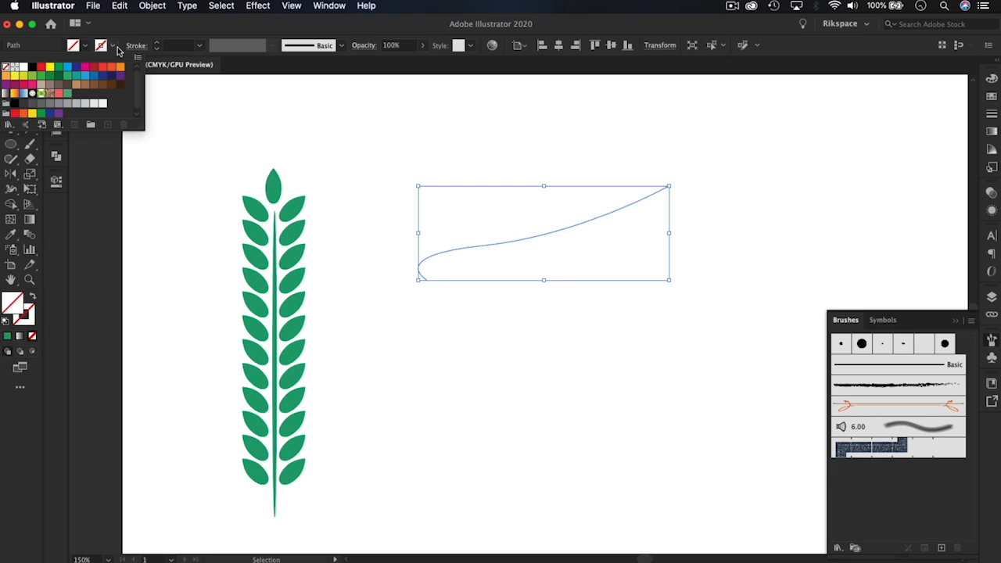
left_click(112, 46)
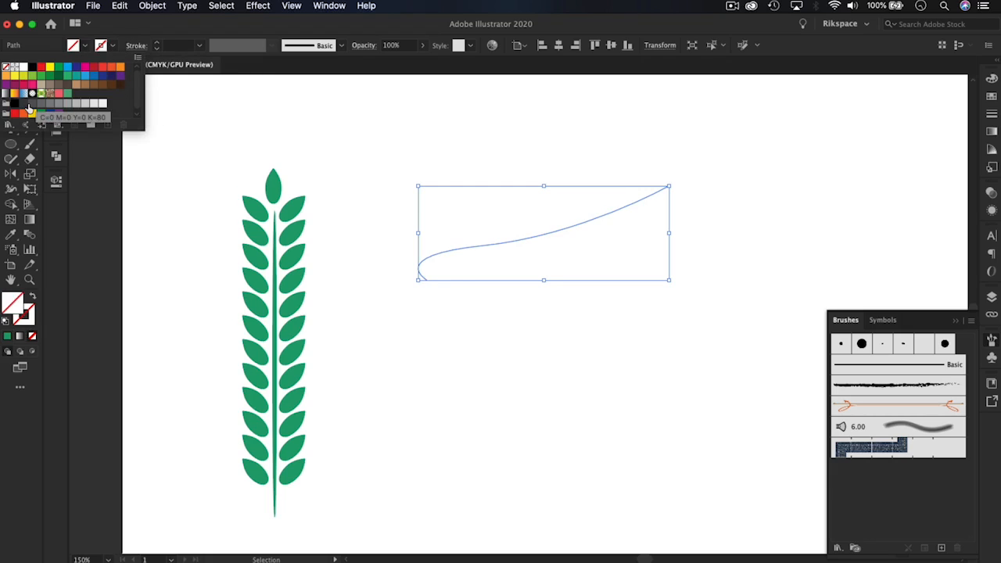
left_click(29, 108)
left_click(615, 150)
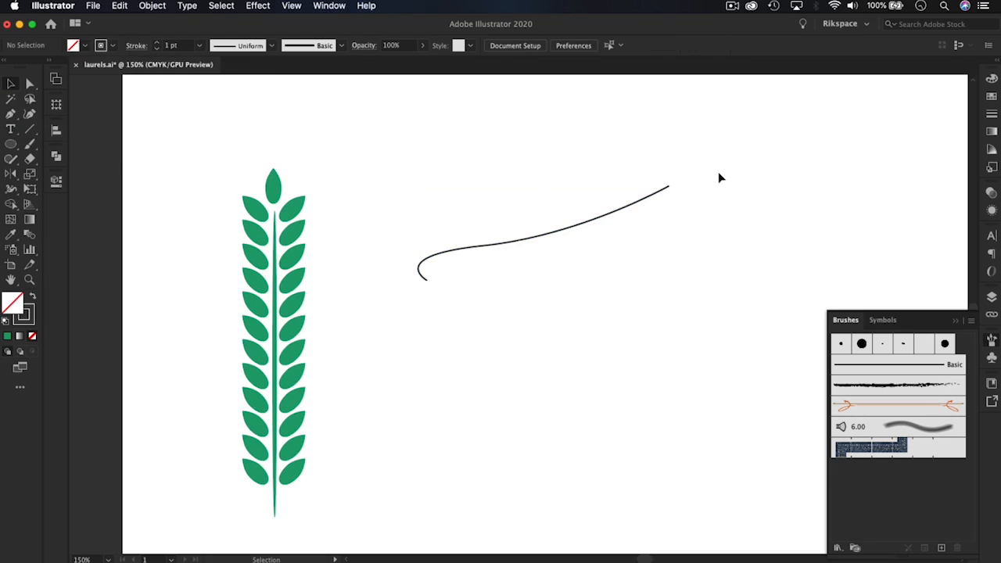
Apply the orange Divider brush to the curved path
left_click(906, 409)
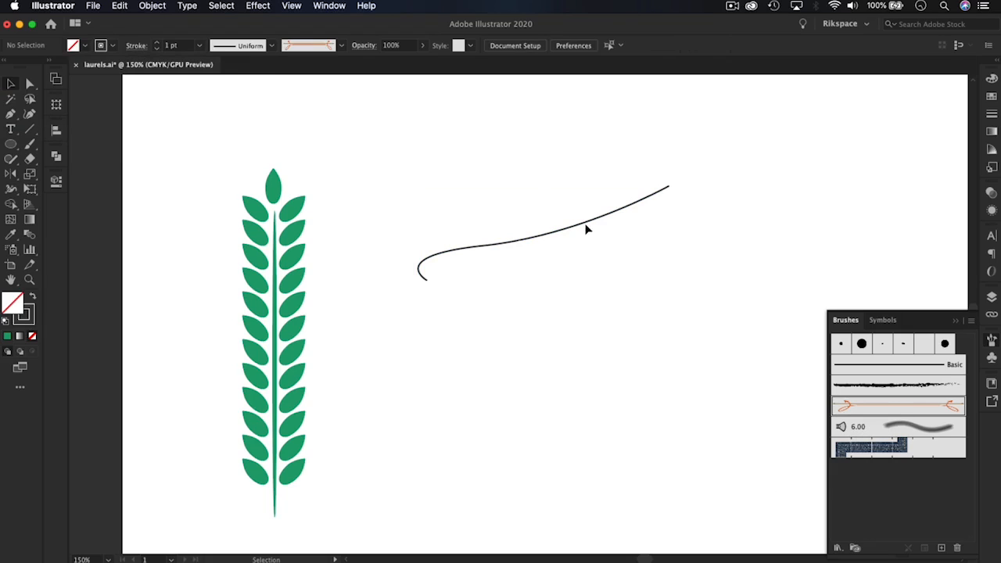
left_click(587, 225)
left_click(883, 413)
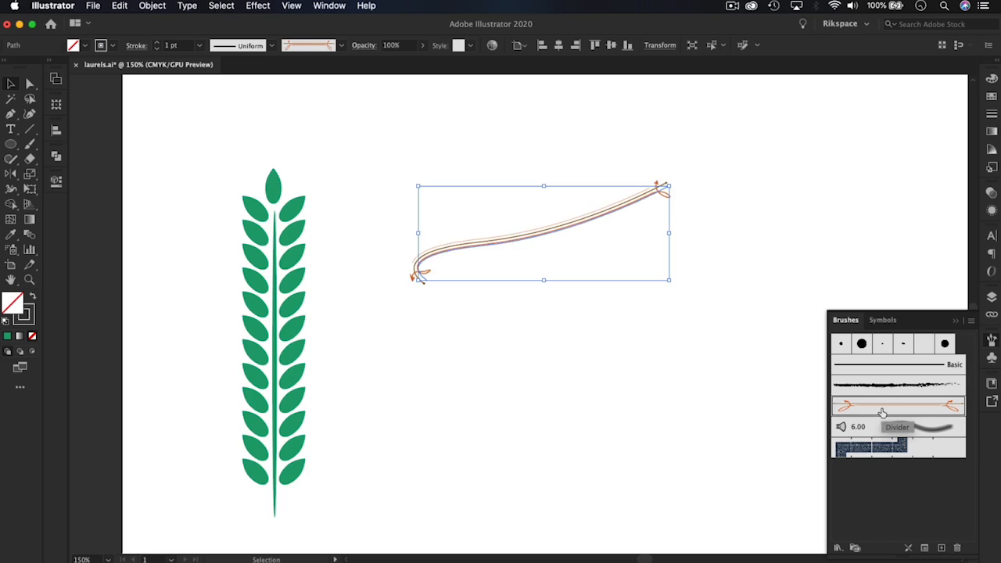
left_click(664, 377)
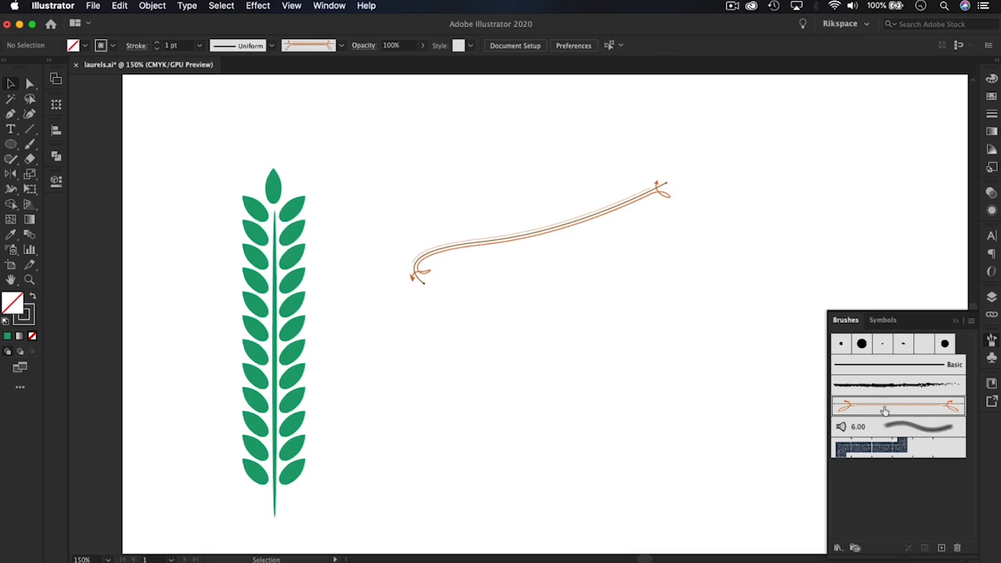
Replace the curved path's brush with the rough black textured one
left_click(901, 386)
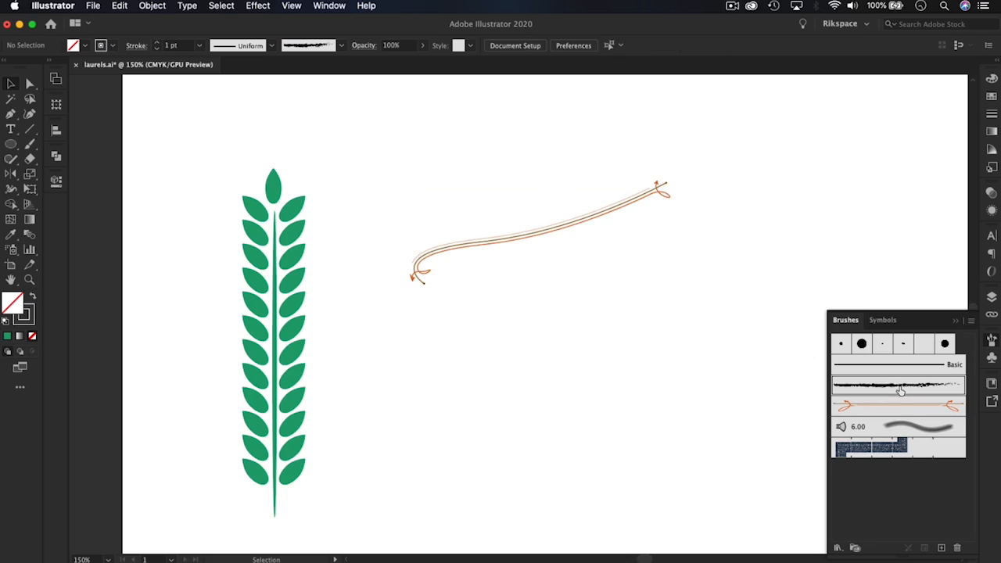
left_click(561, 231)
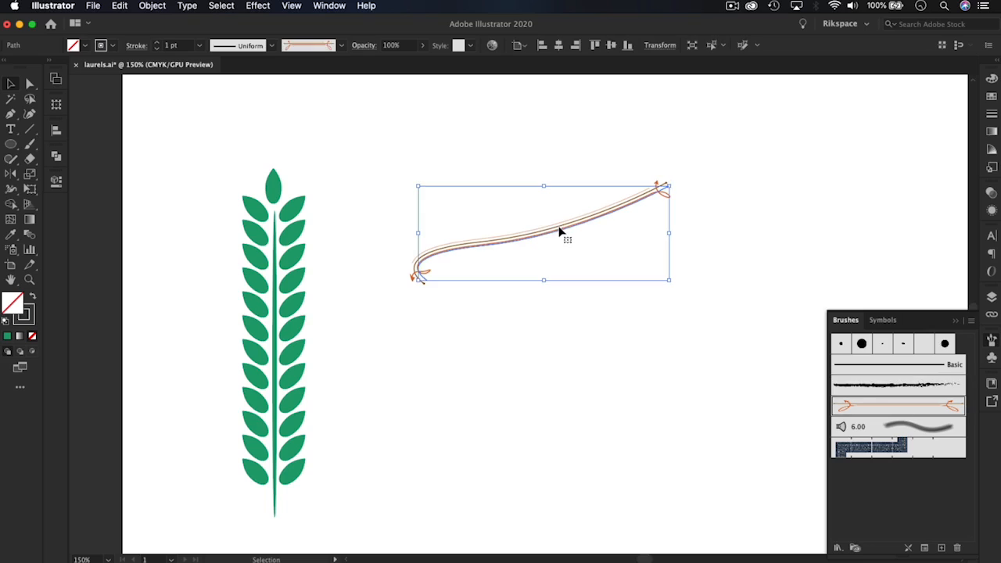
left_click(867, 385)
left_click(661, 382)
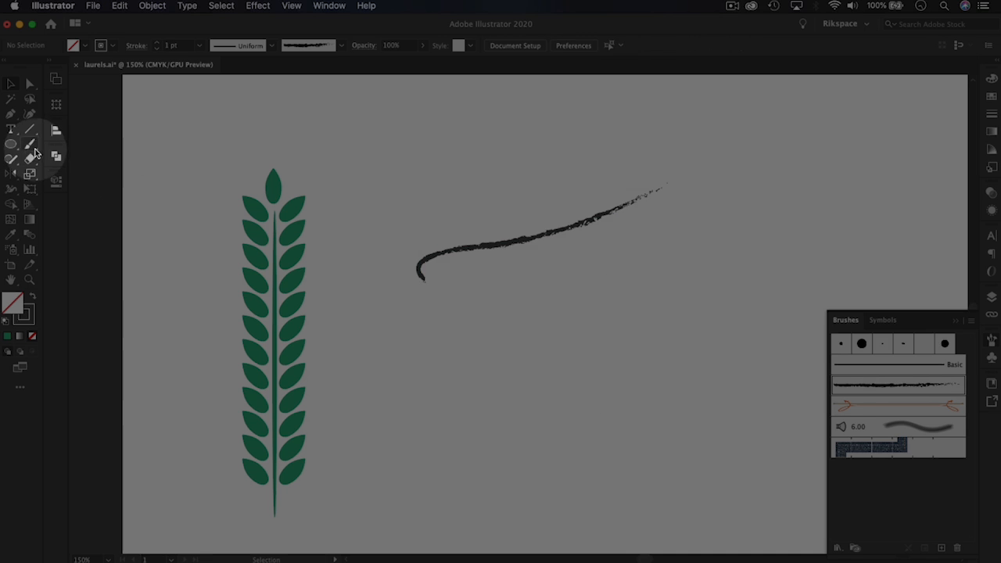
Paint two curvy strokes in the rough black brush and one above them in the Divider brush with the Paintbrush tool
left_click(30, 145)
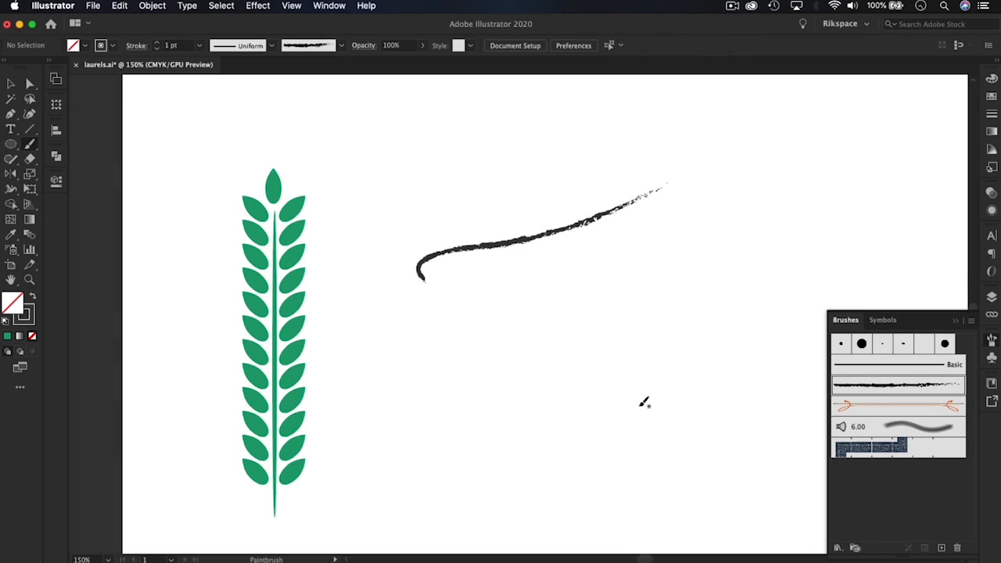
left_click_drag(628, 354, 707, 253)
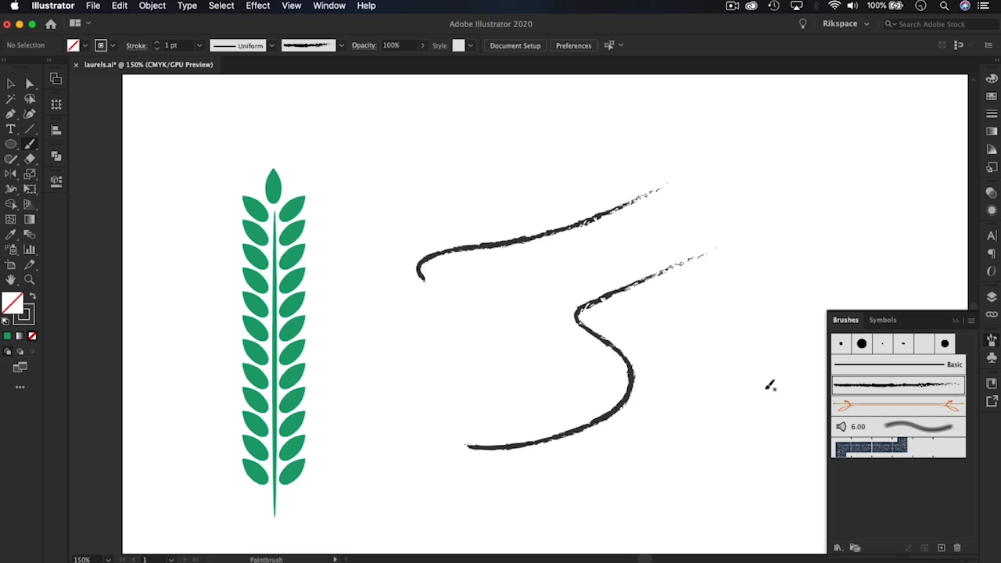
left_click_drag(714, 354, 852, 191)
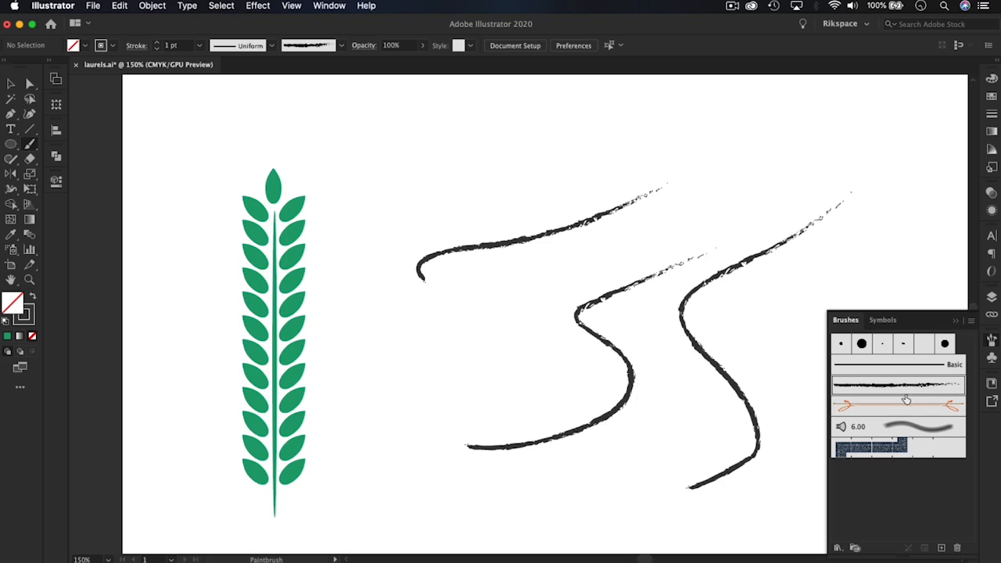
left_click(904, 405)
left_click_drag(421, 171, 695, 138)
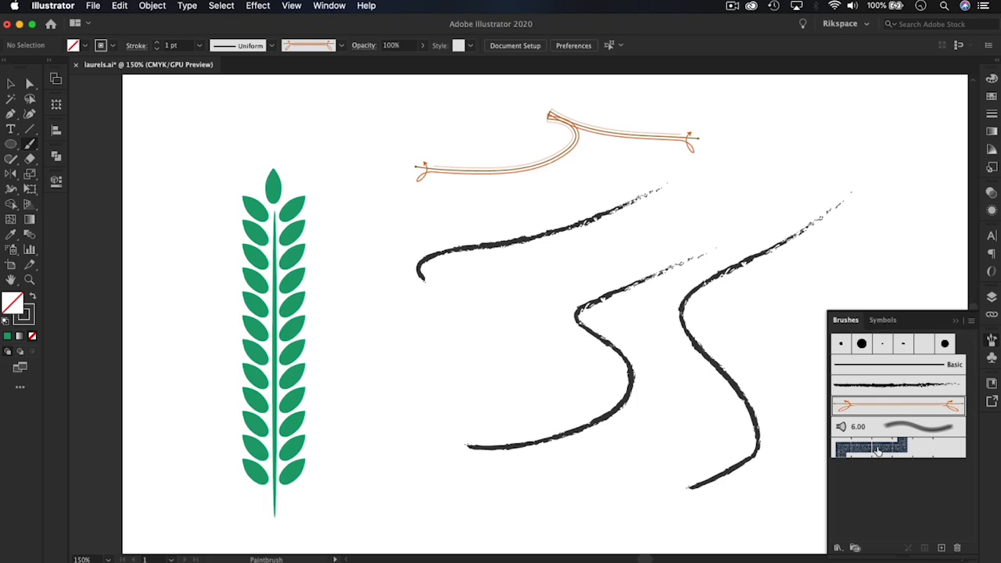
Delete the curved path and all the painted test strokes, keeping the laurel
left_click(11, 84)
mouse_move(489, 125)
left_mouse_down()
mouse_move(715, 458)
mouse_move(760, 472)
left_mouse_up()
key("Delete")
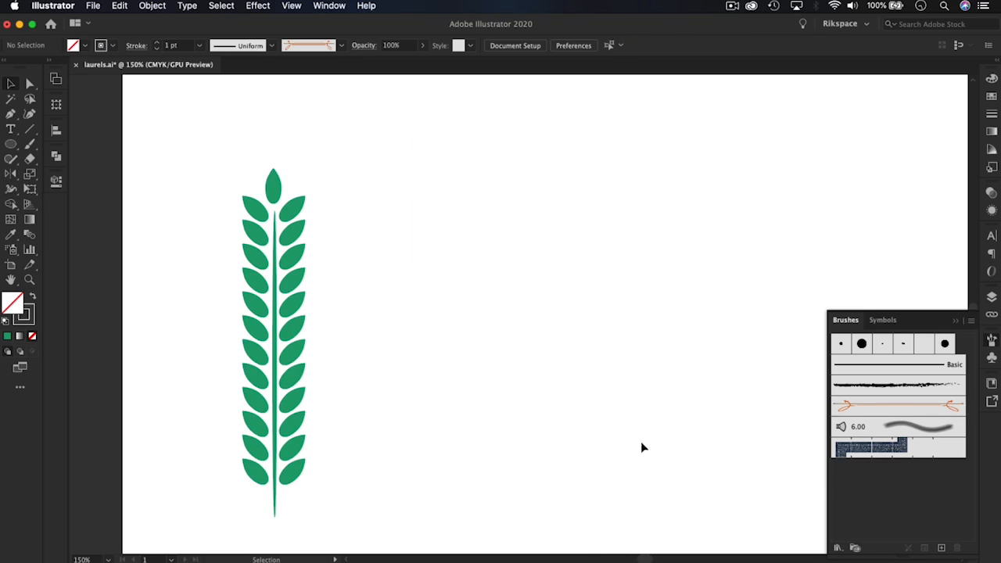
Create an Art Brush from the green laurel group and name it Laurel, keeping the default brush options
left_click_drag(461, 374, 451, 344)
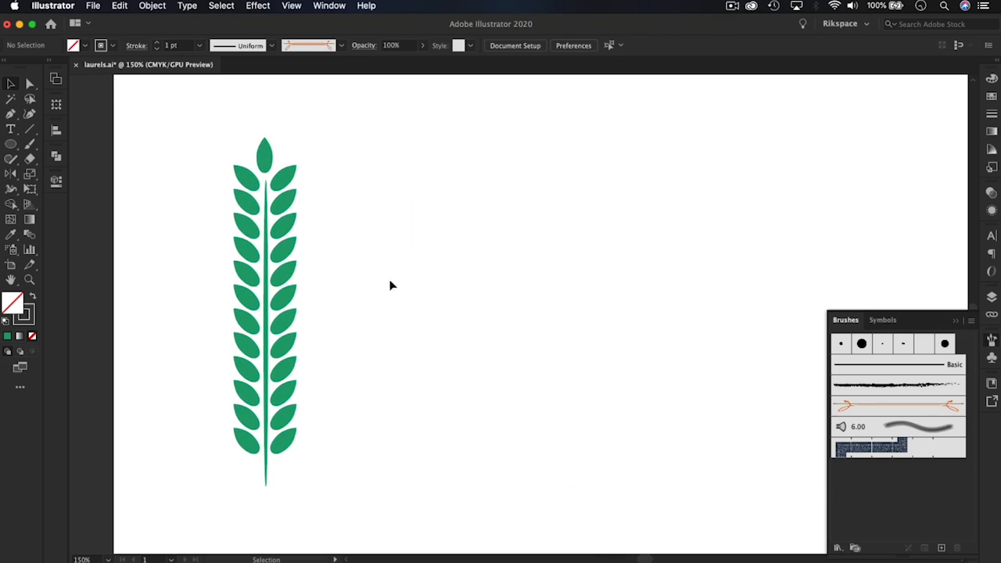
left_click(268, 163)
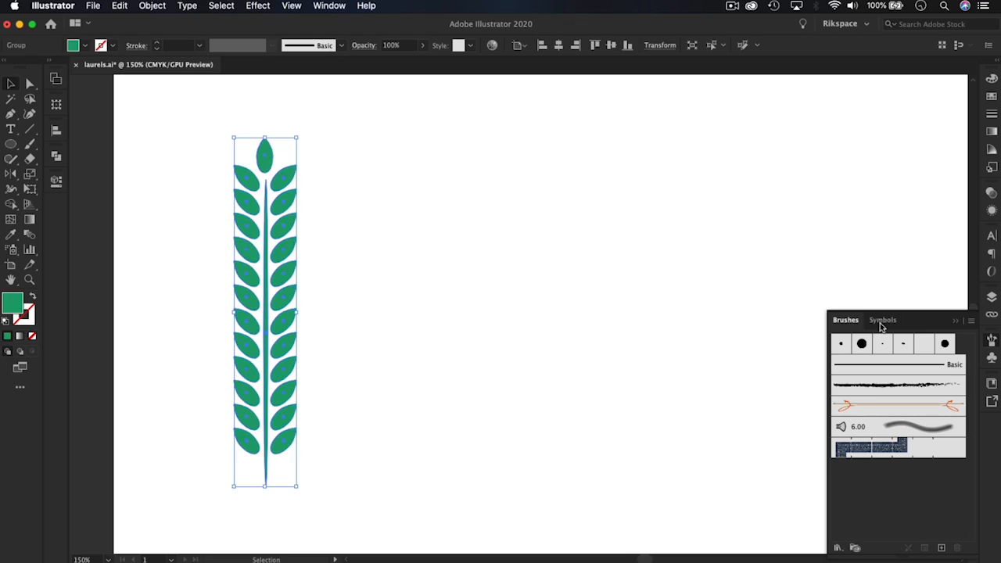
left_click(971, 321)
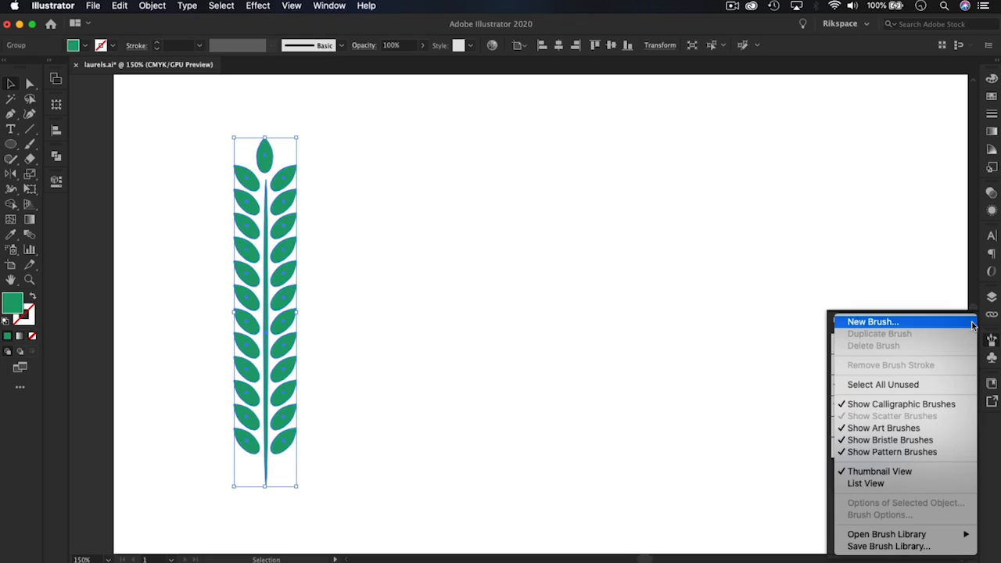
left_click(901, 324)
mouse_move(119, 89)
left_mouse_down()
mouse_move(601, 198)
mouse_move(596, 183)
left_mouse_up()
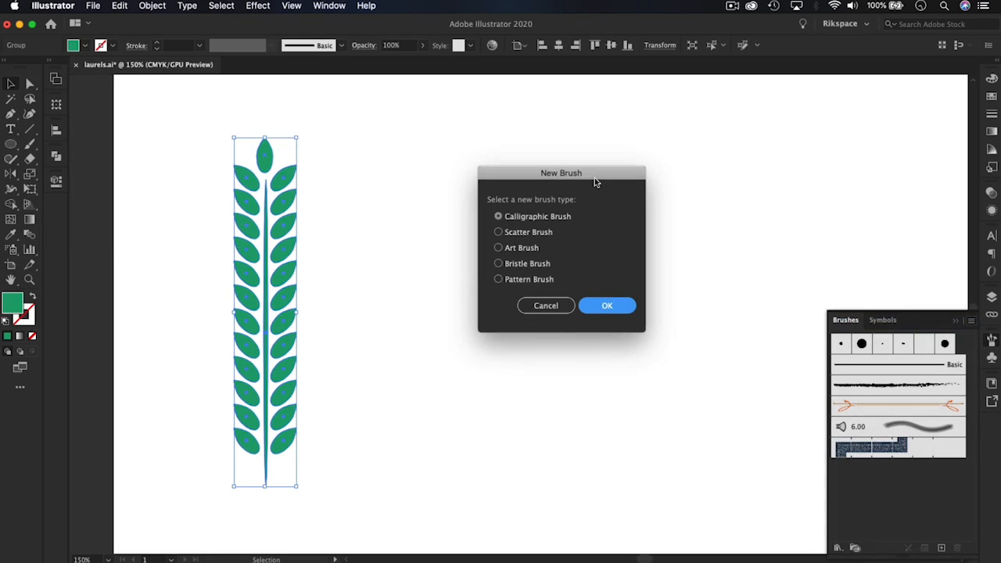
left_click(499, 249)
left_click(618, 309)
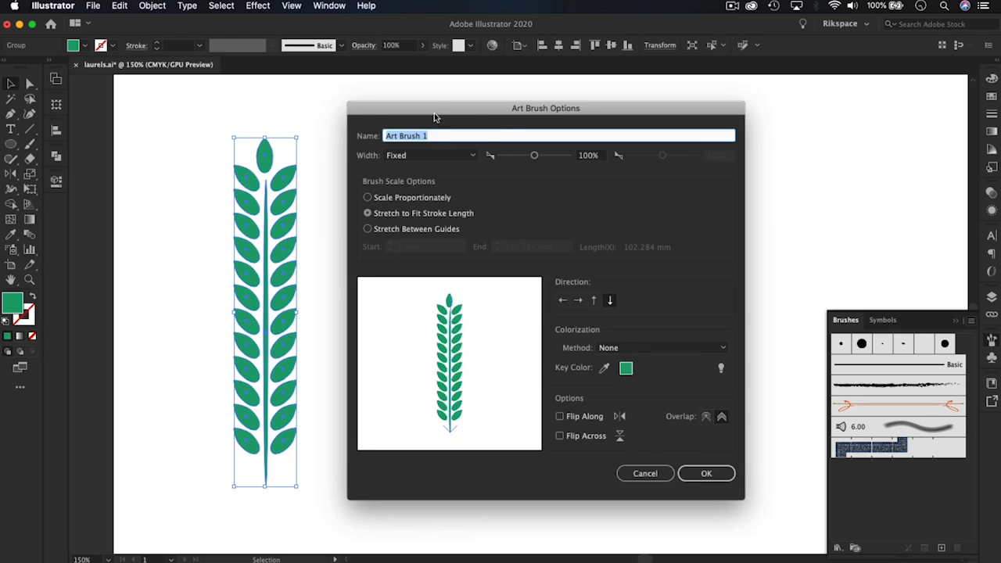
left_click_drag(434, 113, 460, 118)
left_click(423, 140)
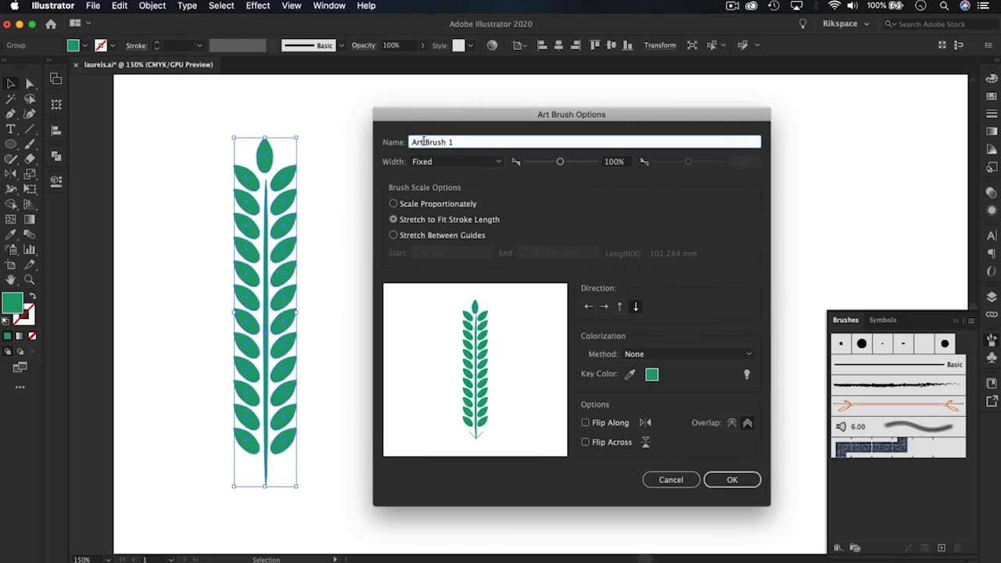
type("Laurel")
left_click(740, 484)
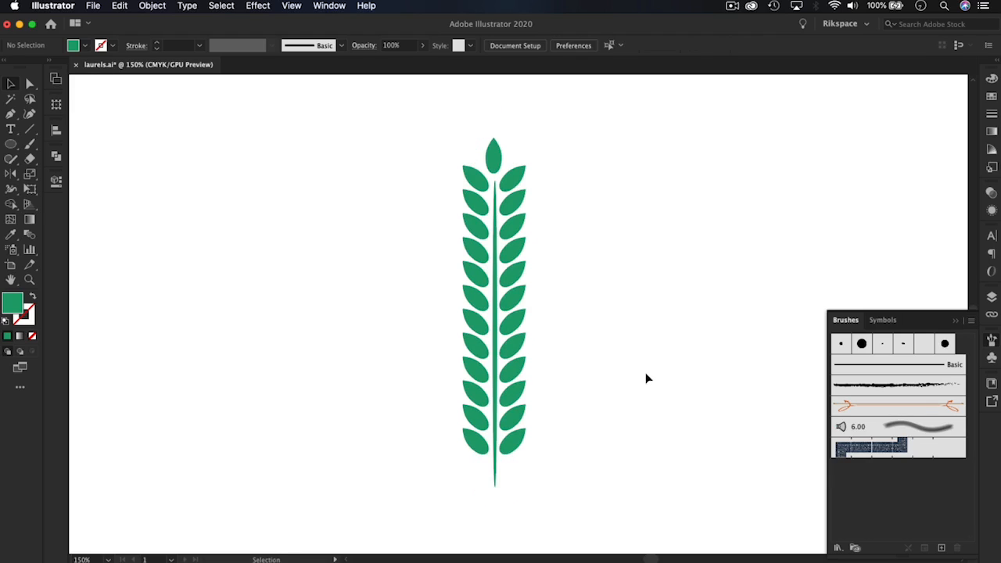
Add the laurel artwork directly to the brush collection as an Art Brush, replacing "Art" with "Laurel" in its name
mouse_move(514, 228)
left_mouse_down()
mouse_move(546, 237)
mouse_move(537, 247)
mouse_move(913, 491)
left_mouse_up()
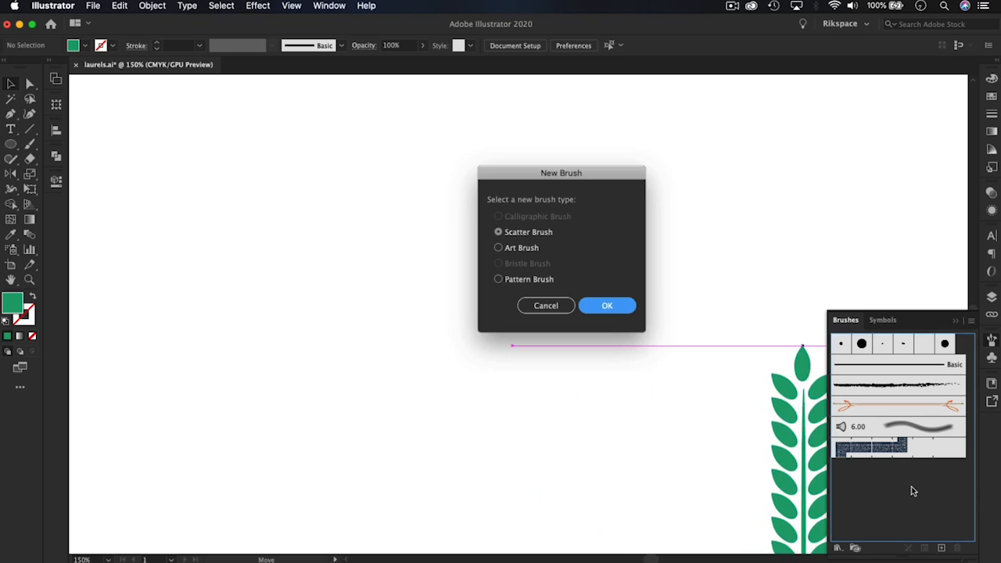
mouse_move(536, 174)
left_mouse_down()
mouse_move(520, 155)
mouse_move(462, 132)
left_mouse_up()
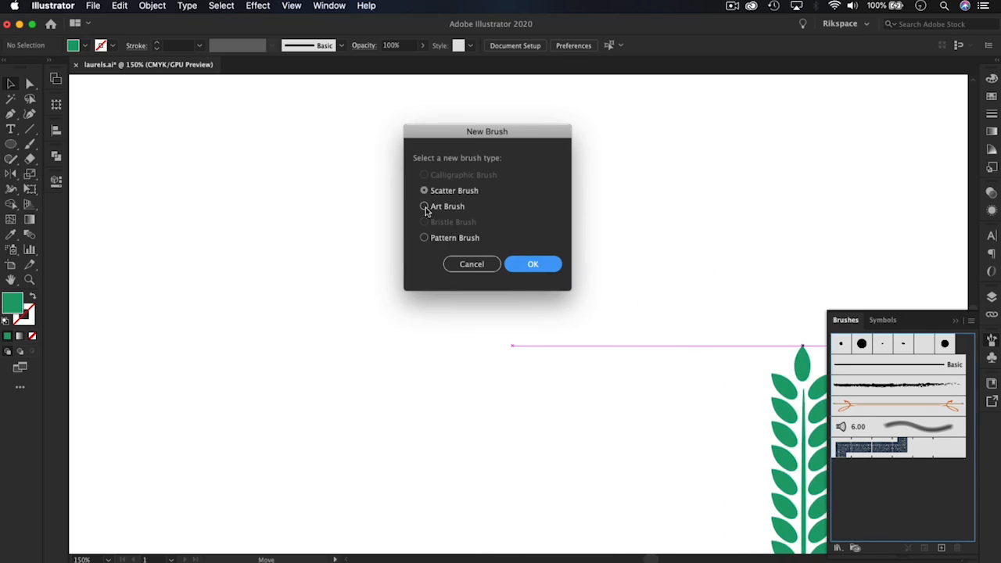
left_click(425, 207)
left_click(533, 267)
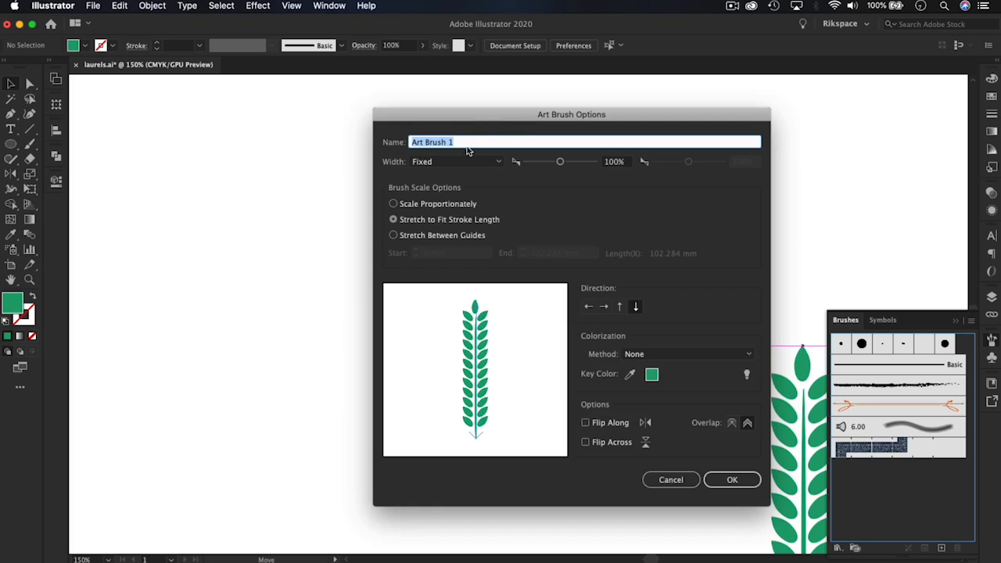
mouse_move(471, 130)
left_mouse_down()
mouse_move(478, 124)
mouse_move(330, 110)
mouse_move(339, 117)
left_mouse_up()
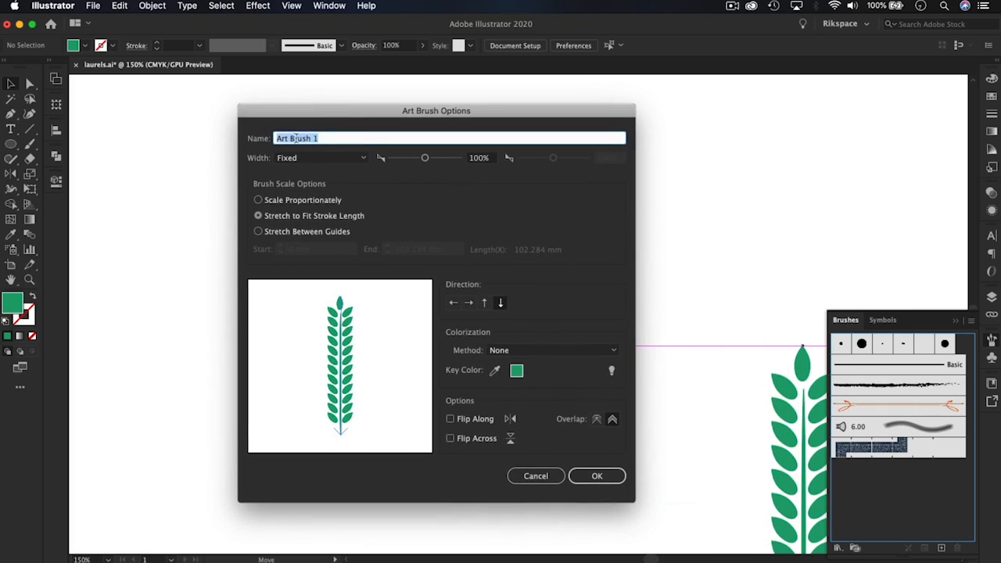
left_click_drag(290, 138, 259, 137)
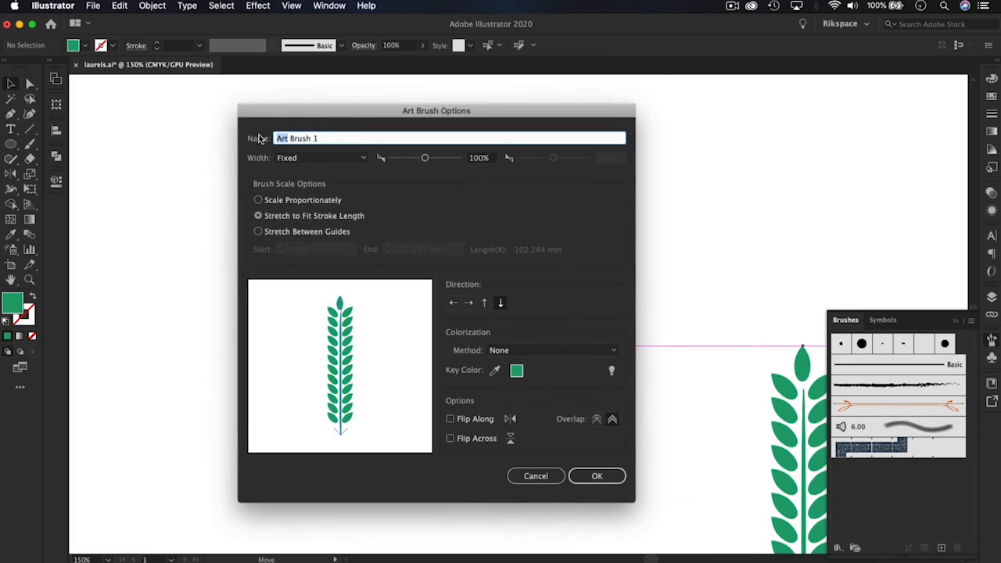
type("Laurel")
left_click(602, 478)
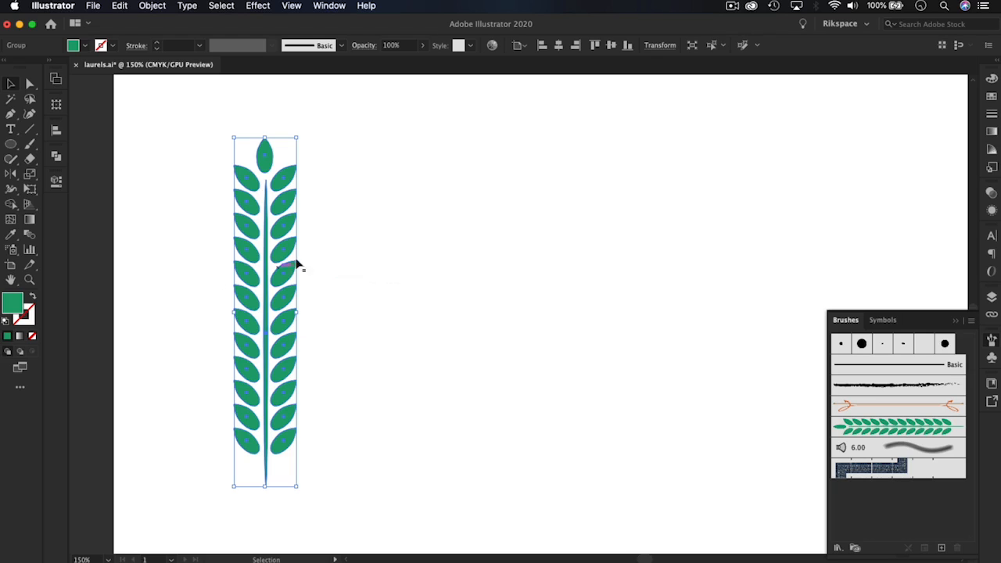
Move the original laurel artwork off the artboard onto the pasteboard and deselect it
left_click_drag(415, 261, 657, 261)
left_click_drag(489, 274, 304, 291)
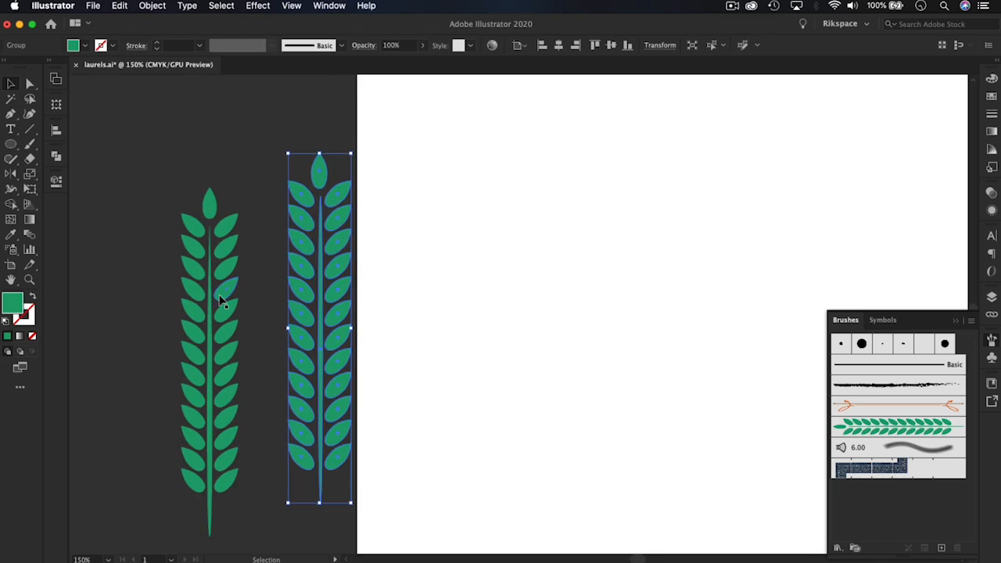
left_click(669, 273)
left_click_drag(669, 273, 397, 257)
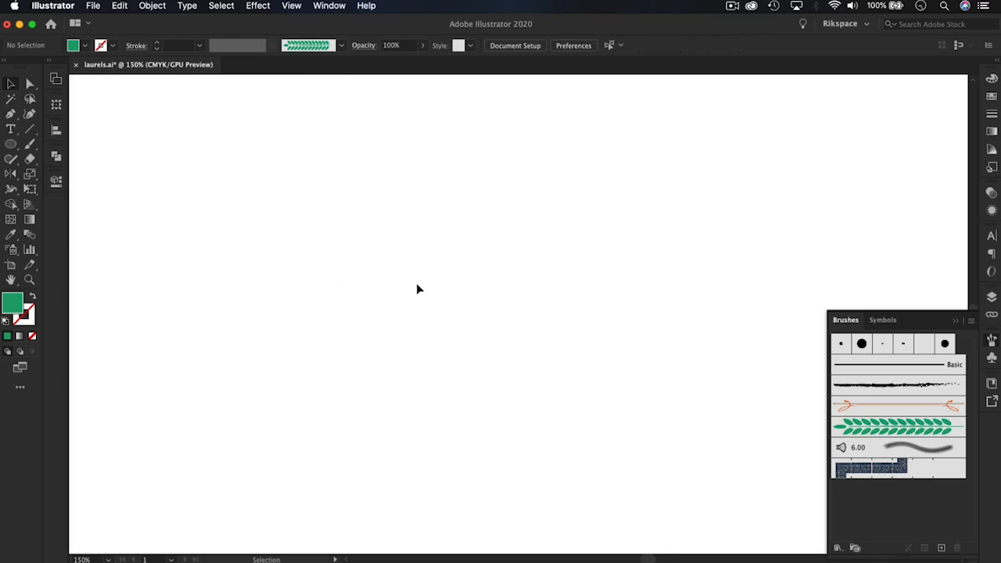
Draw an open wave-shaped path with three anchor points across the empty artboard with the Pen tool
left_click(11, 115)
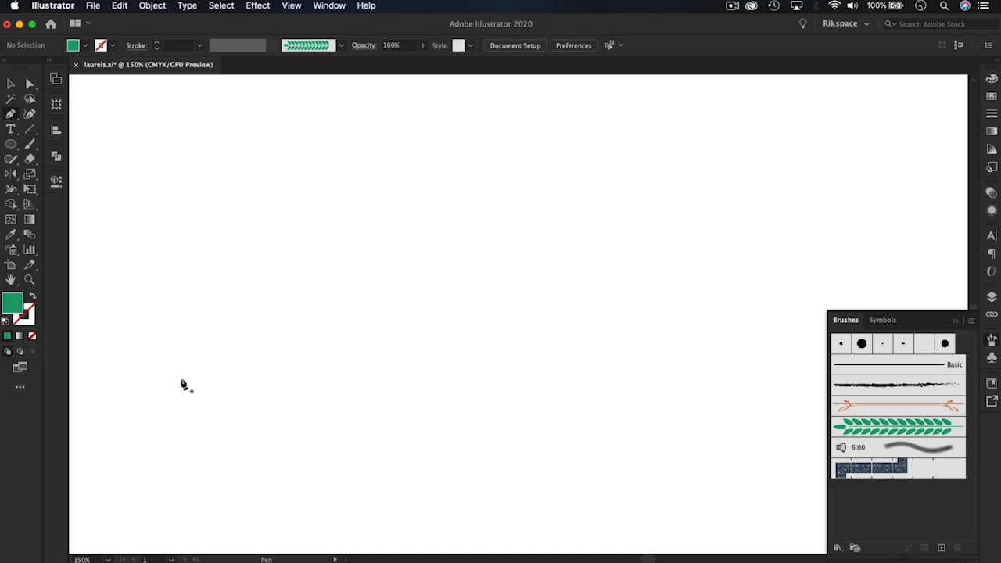
left_click(168, 367)
left_click_drag(364, 256, 469, 262)
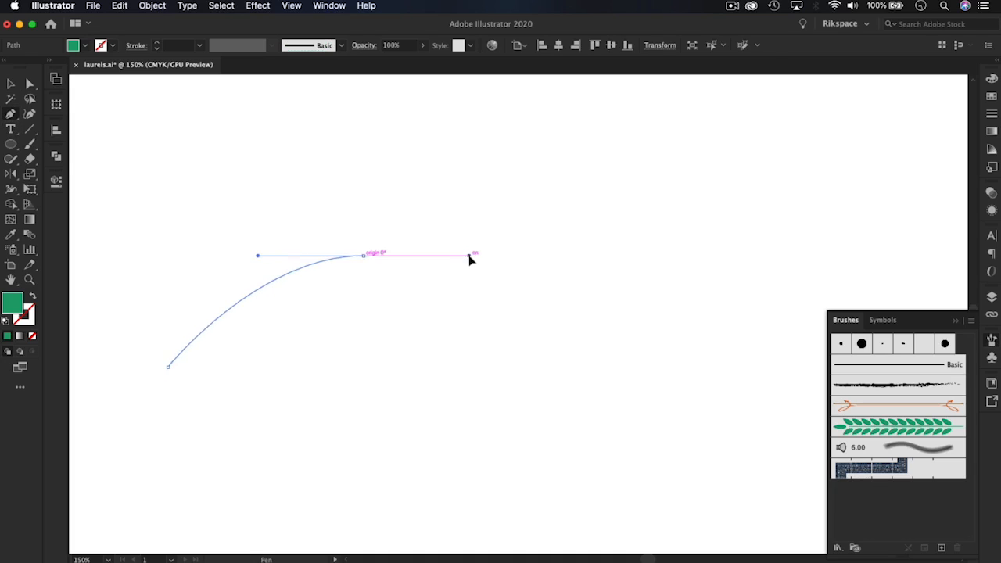
left_click_drag(639, 361, 765, 324)
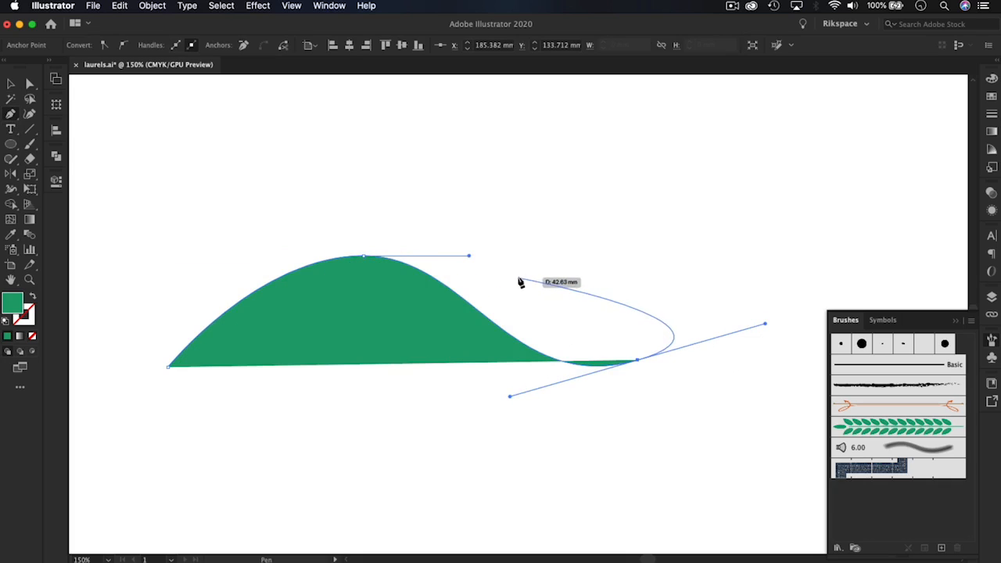
key("Escape")
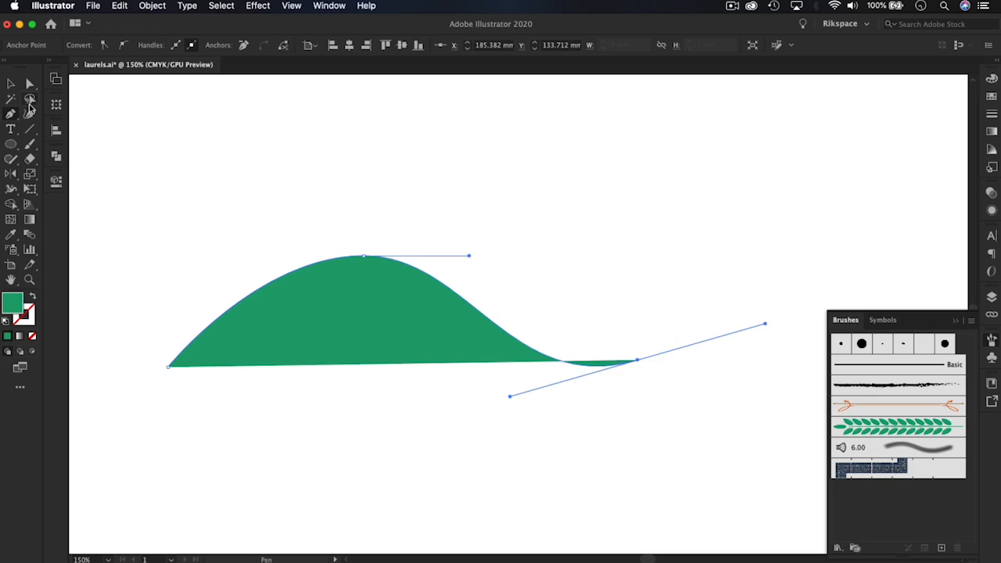
Remove the wave path's fill and give it a green stroke
left_click(9, 86)
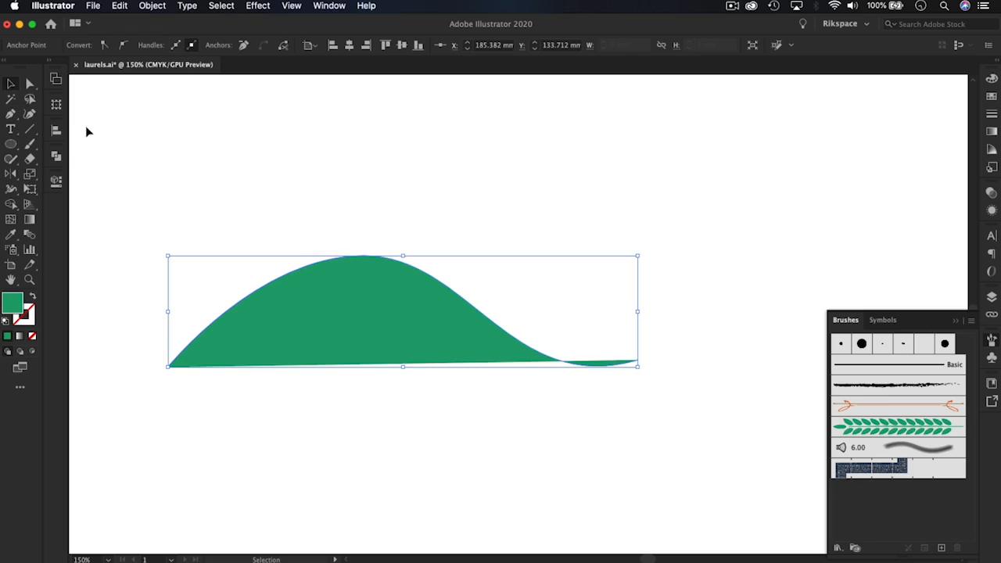
left_click(285, 233)
left_click(298, 287)
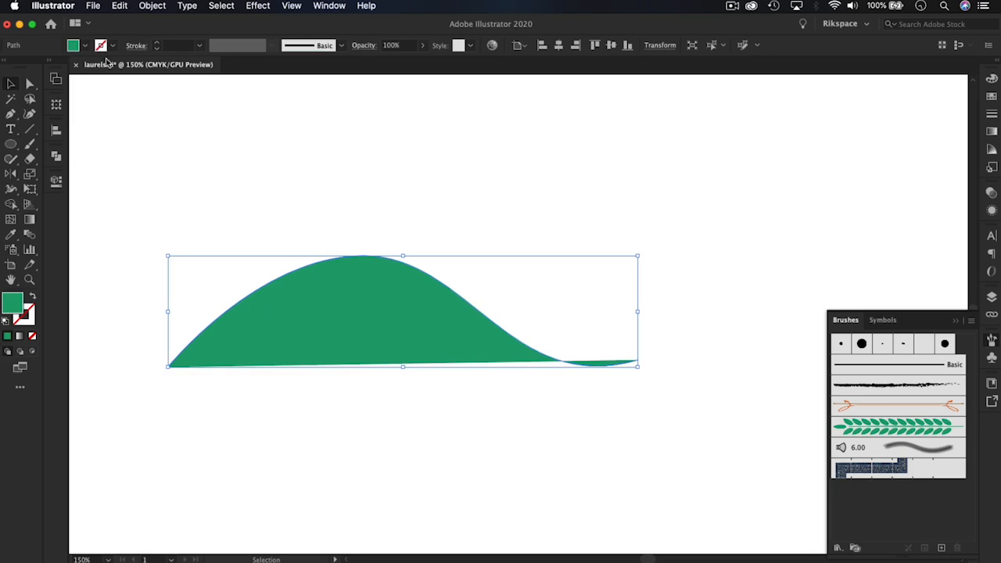
left_click(84, 45)
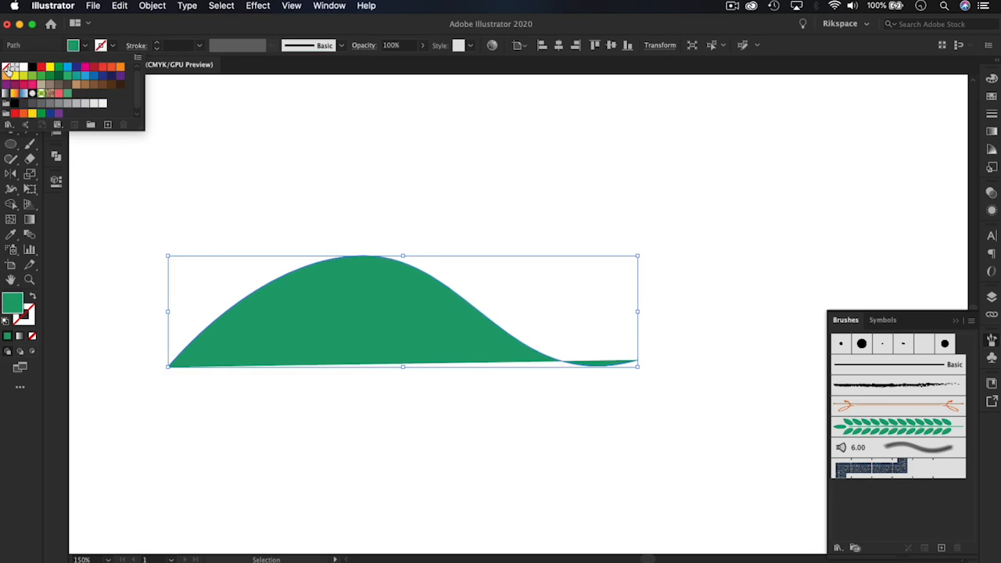
left_click(7, 68)
left_click(111, 45)
left_click(112, 45)
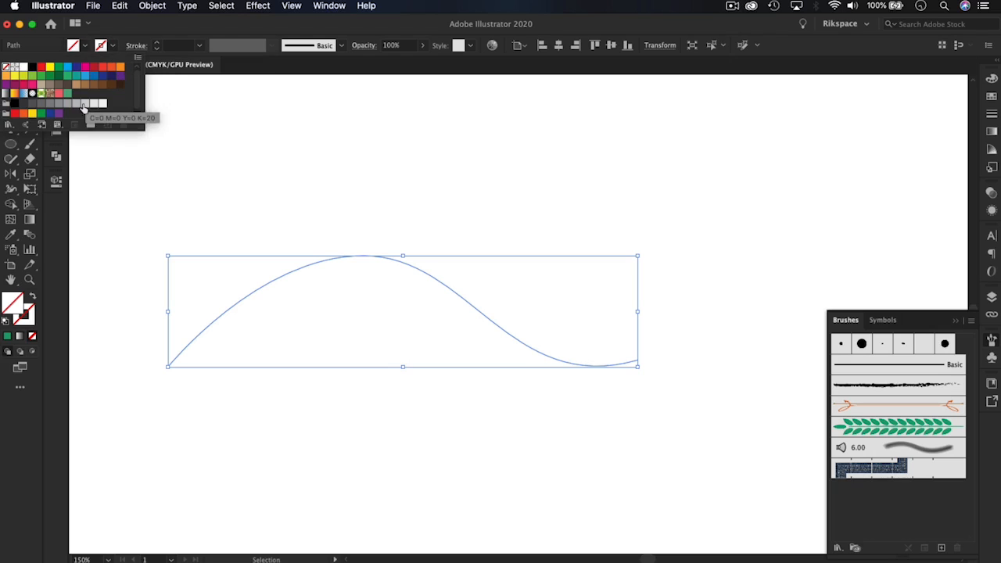
left_click(68, 94)
left_click(557, 190)
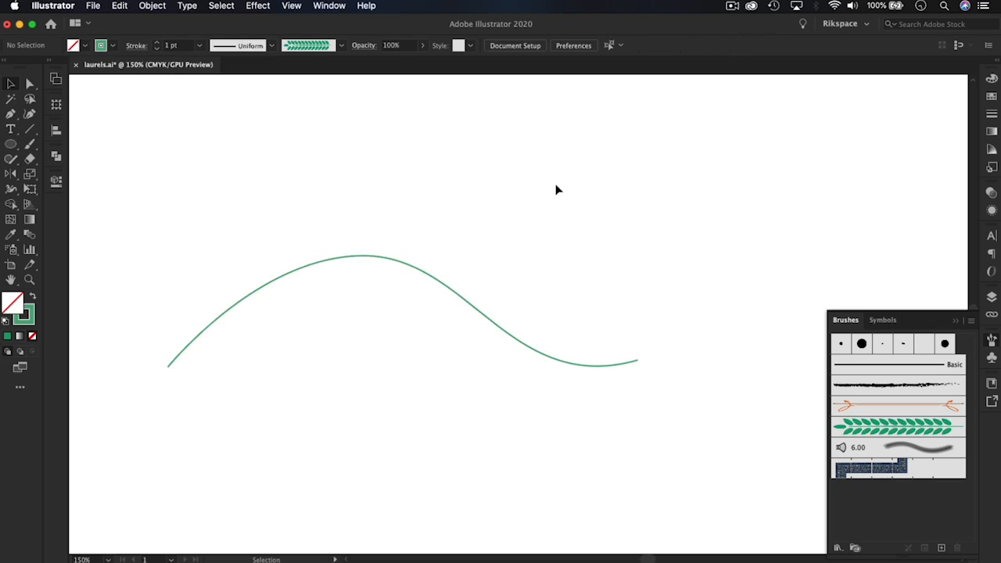
Apply the new laurel brush to the green wave path and deselect it
left_click(431, 279)
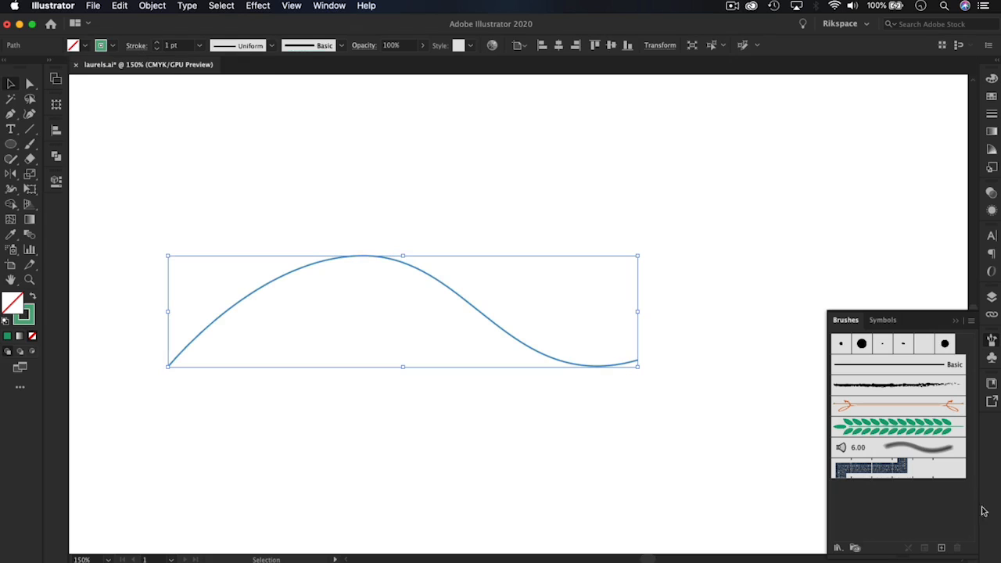
left_click(898, 427)
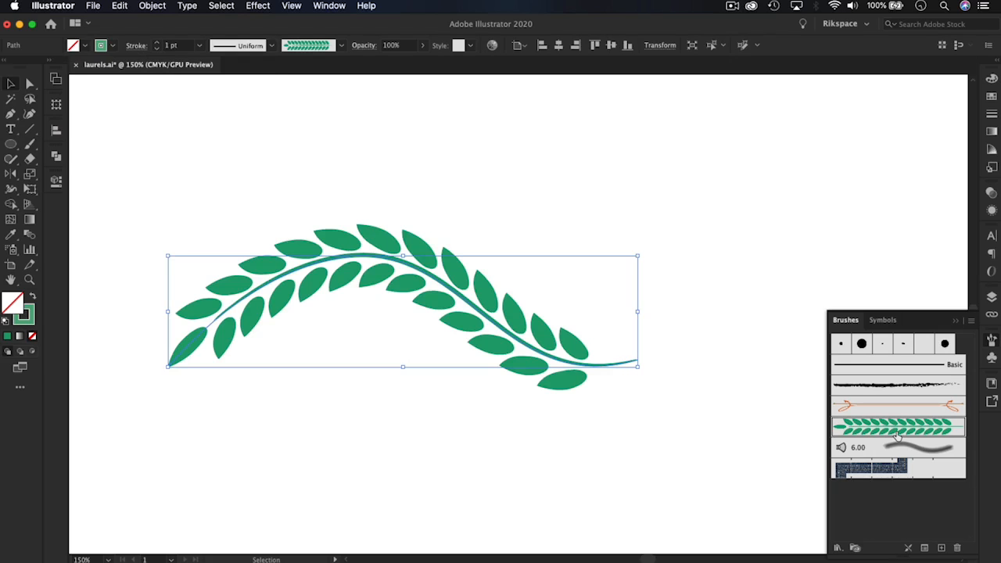
left_click(618, 465)
key("space")
left_click_drag(472, 442, 529, 406)
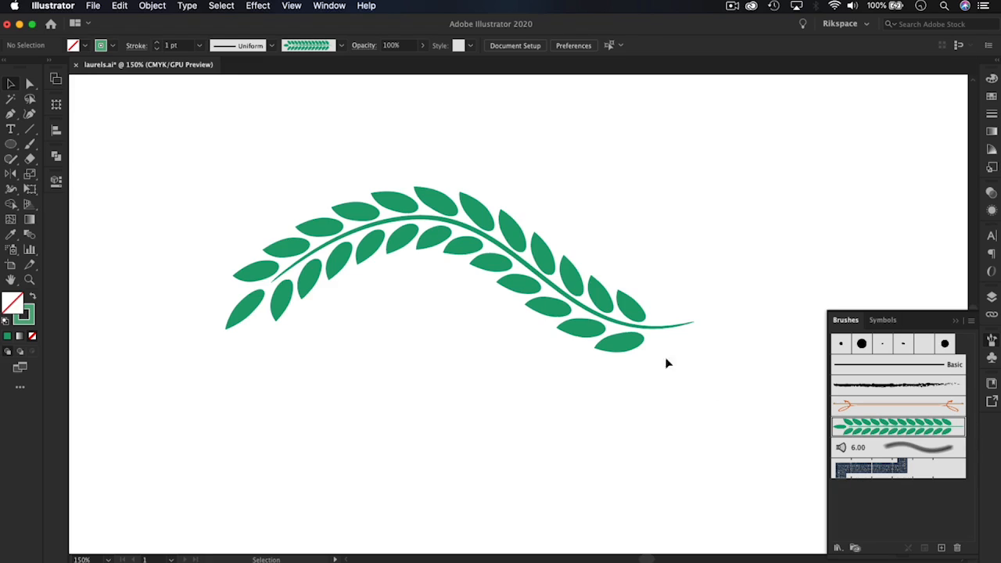
Try to recolour the laurel-brushed path by setting its stroke to orange
left_click(554, 282)
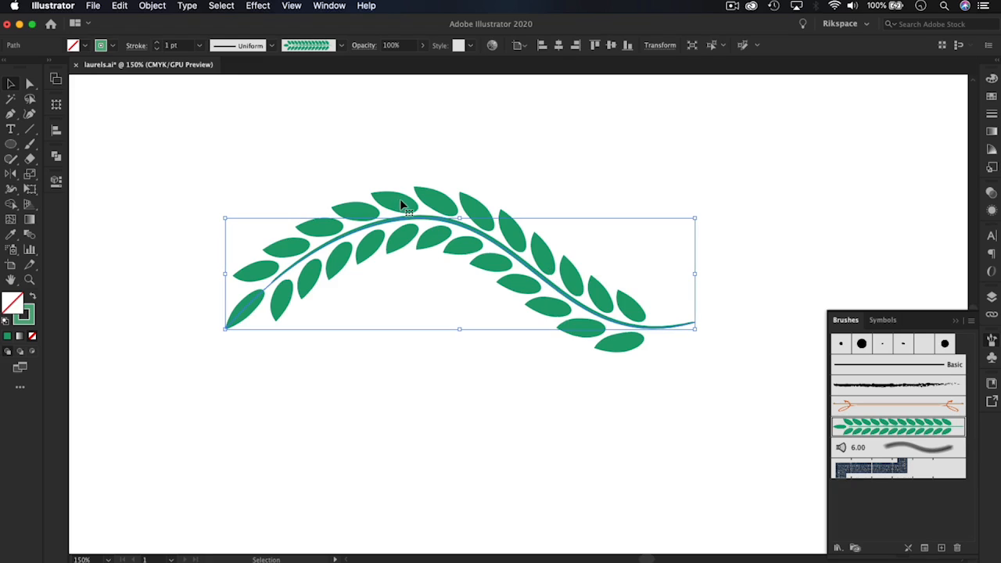
left_click(112, 48)
left_click(119, 71)
left_click(505, 173)
left_click(480, 239)
left_click(494, 195)
Expand the appearance of the laurel-brushed path to turn it into editable shapes
left_click(456, 219)
left_click(150, 7)
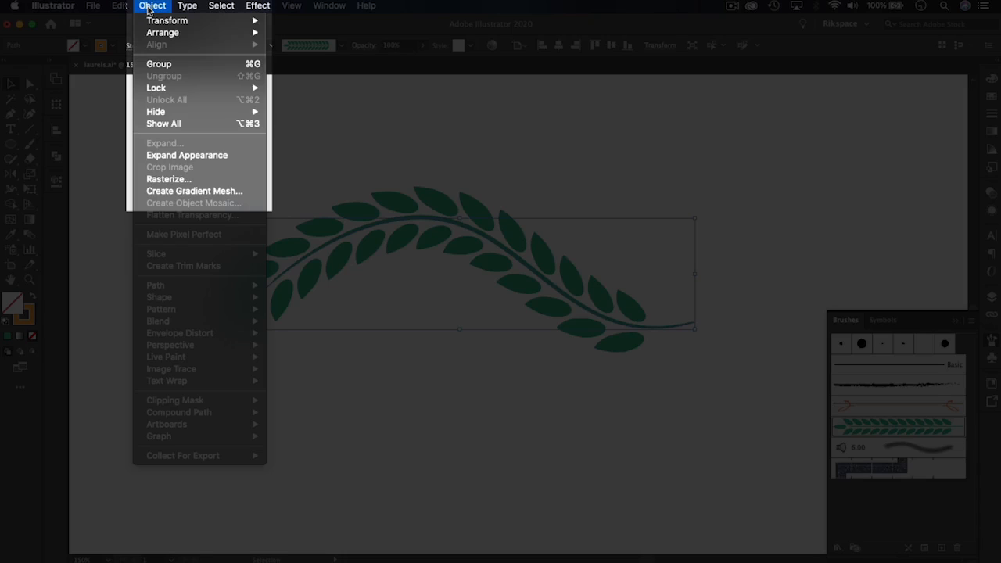
left_click(223, 160)
left_click(764, 232)
mouse_move(548, 263)
left_mouse_down()
mouse_move(679, 223)
mouse_move(528, 291)
mouse_move(591, 246)
mouse_move(532, 267)
left_mouse_up()
left_click(744, 217)
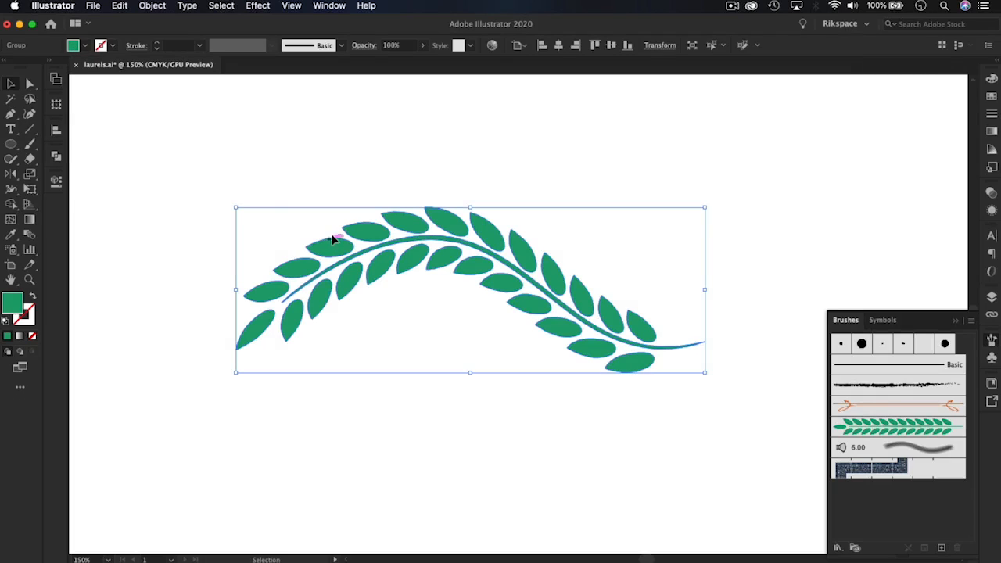
Fill the expanded laurel group with orange and deselect it
left_click(83, 44)
left_click(120, 68)
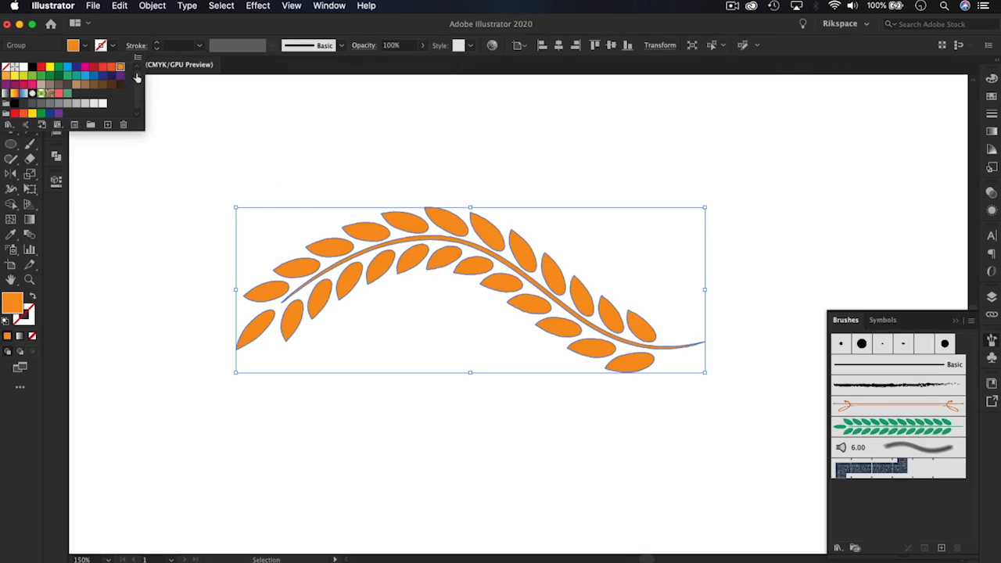
left_click(504, 159)
Move the orange laurel aside and draw an open C-shaped curve in the empty area beside it with the Pen tool
left_click_drag(551, 276, 494, 324)
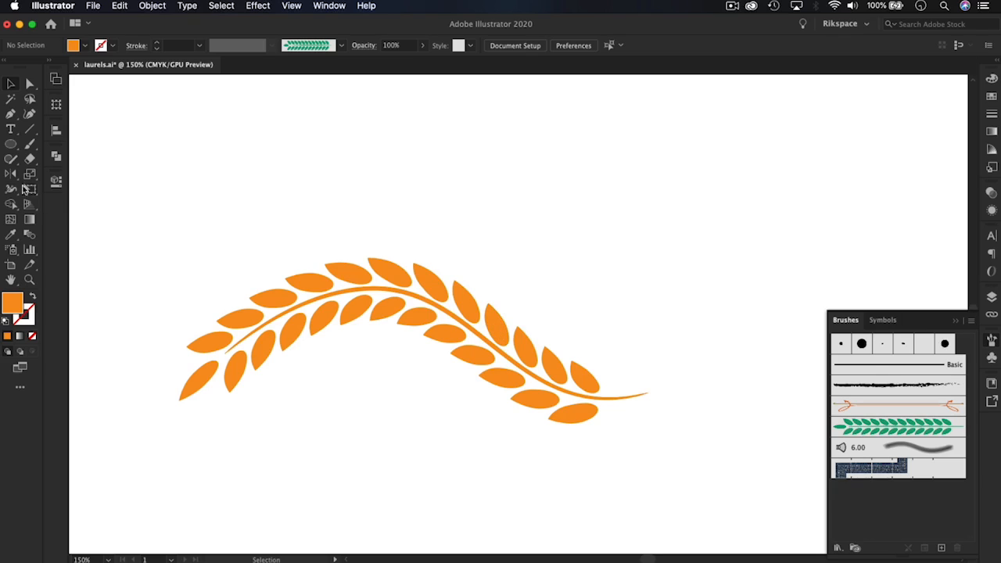
left_click(11, 114)
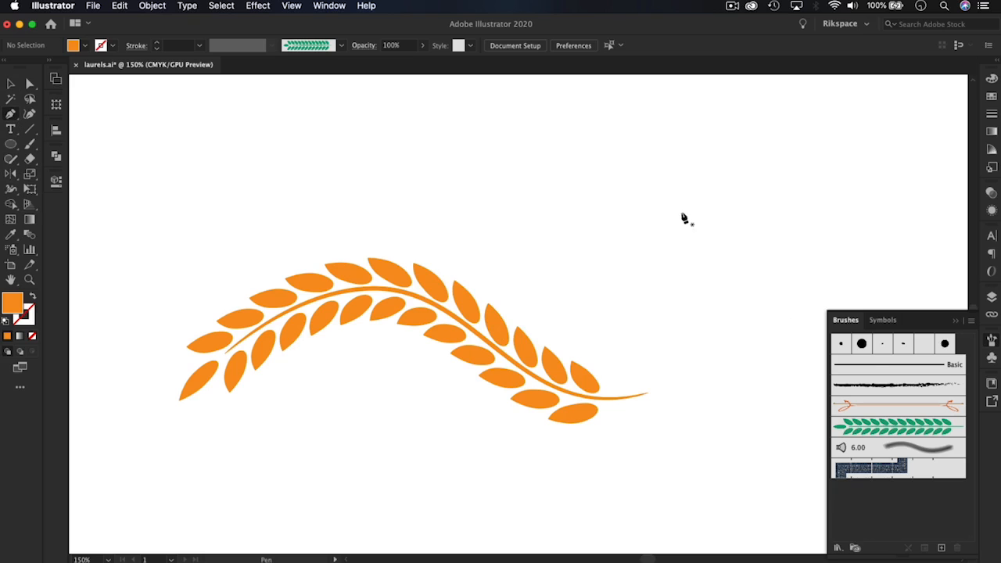
scroll(571, 224, "right", 15)
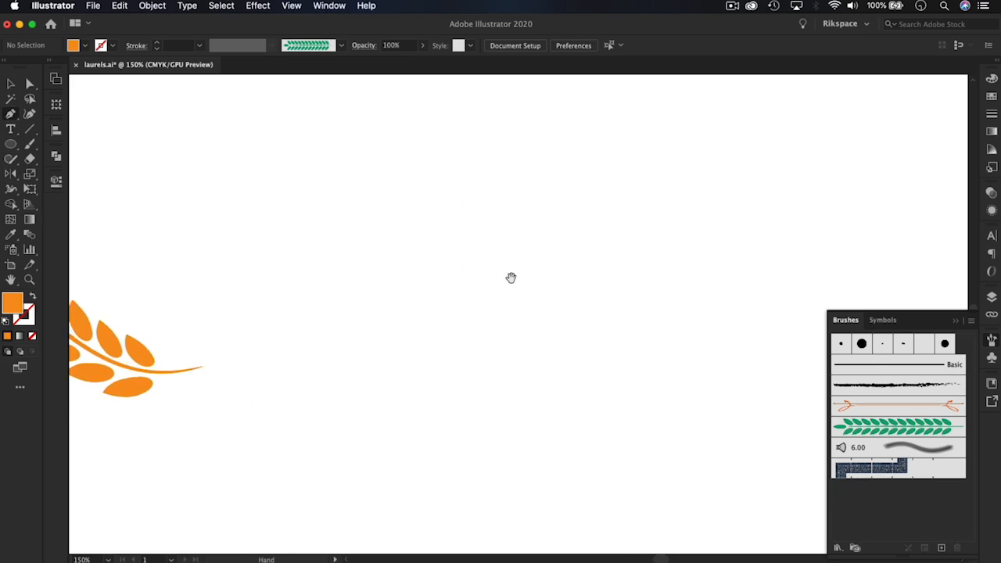
left_click_drag(399, 307, 532, 297)
left_click(469, 188)
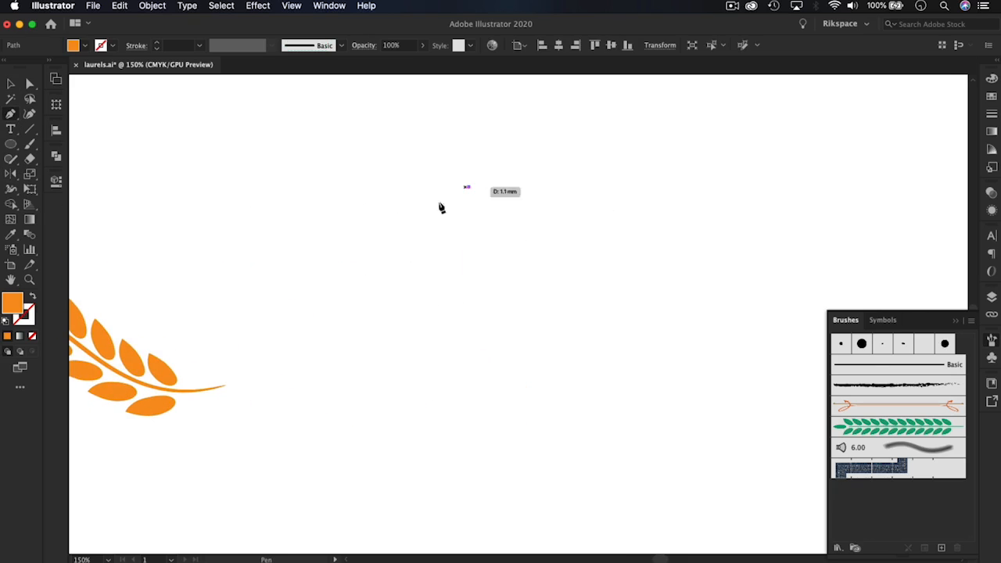
left_click_drag(381, 280, 384, 357)
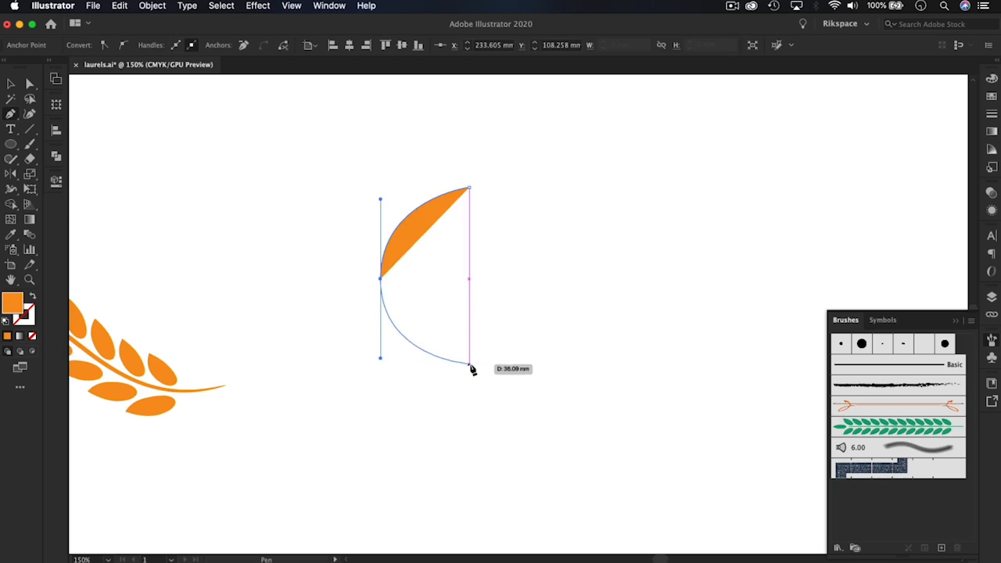
left_click(471, 374)
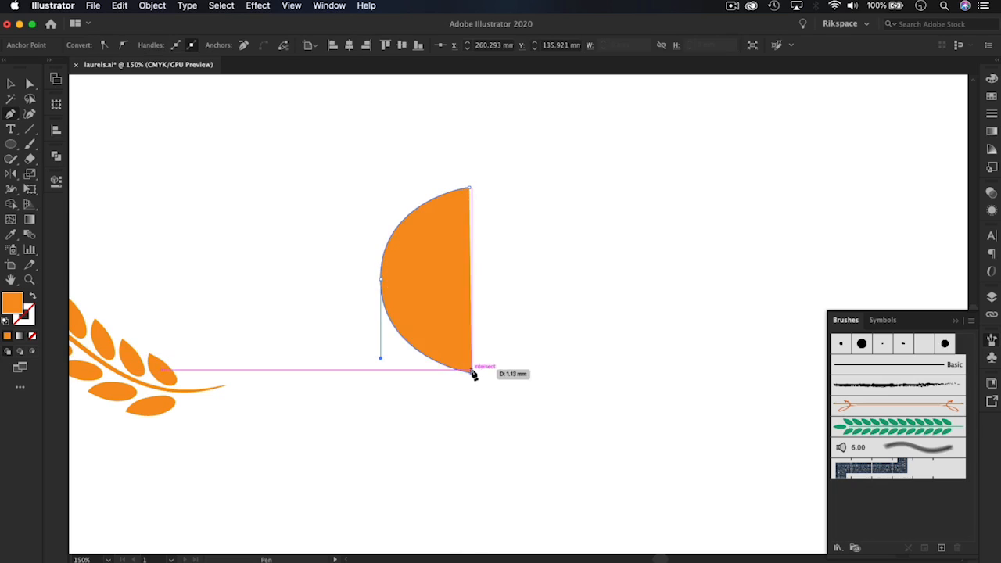
Remove the C-shaped curve's fill and give it a dark grey stroke
left_click(11, 84)
left_click(431, 246)
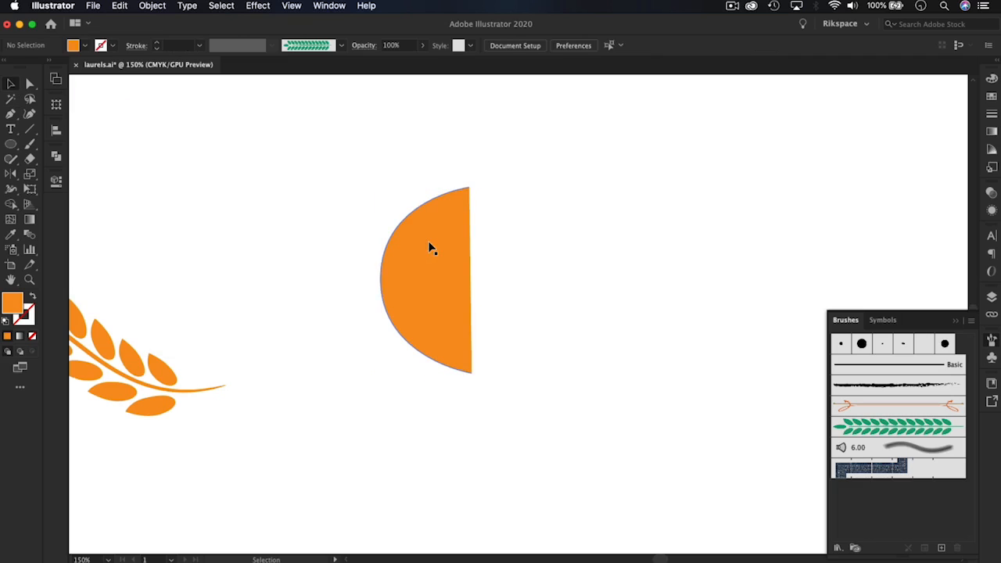
left_click(85, 45)
left_click(8, 68)
left_click(112, 46)
left_click(112, 45)
left_click(37, 104)
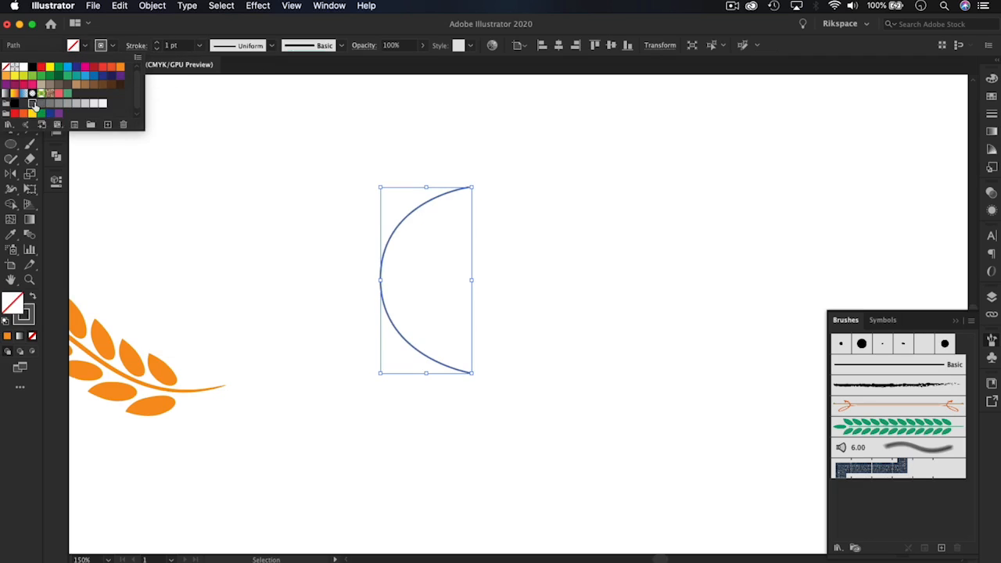
left_click(490, 170)
left_click(458, 212)
left_click(437, 201)
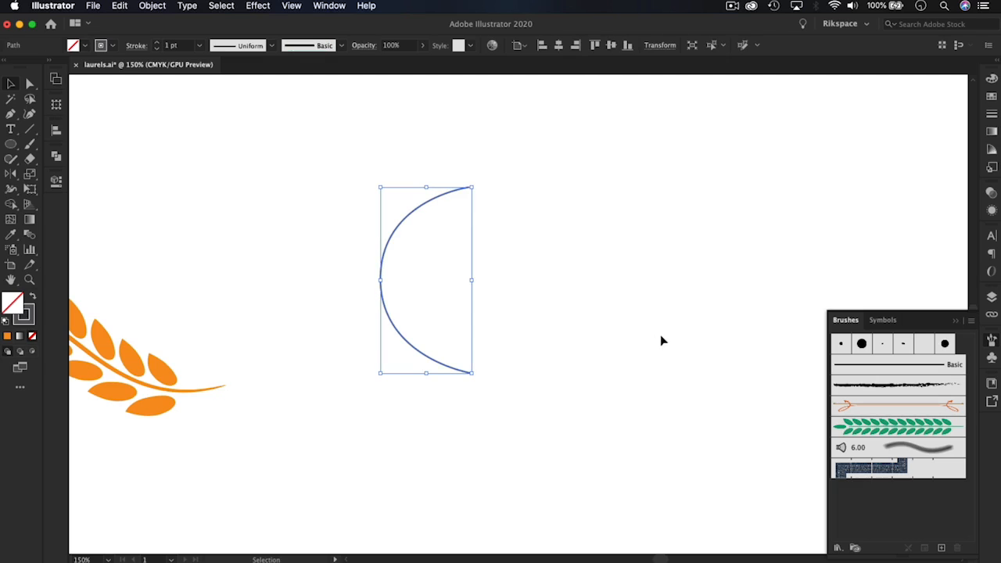
Enlarge the C-shaped curve, apply the green laurel brush to it and deselect it
left_click_drag(472, 373, 502, 476)
left_click(876, 435)
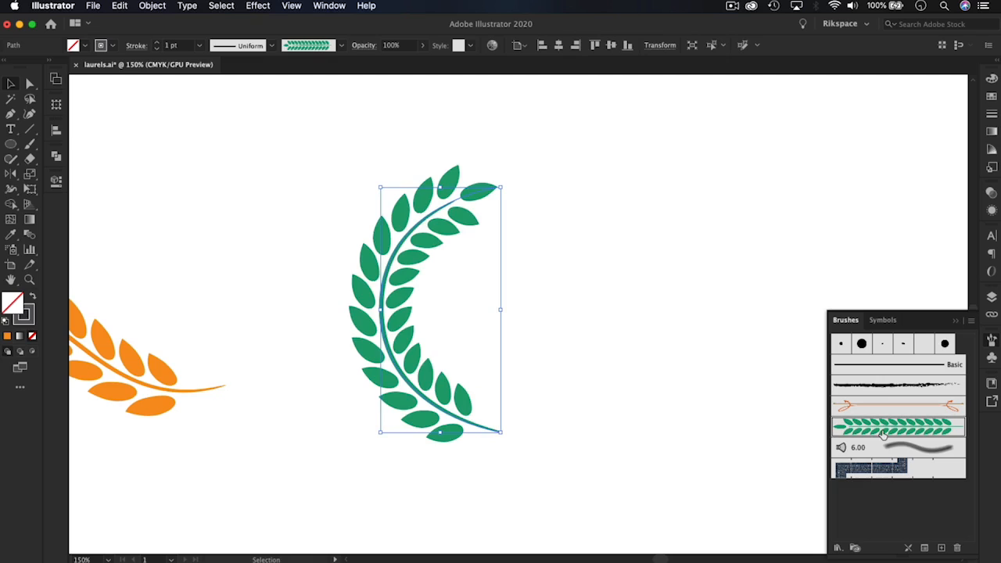
left_click(614, 407)
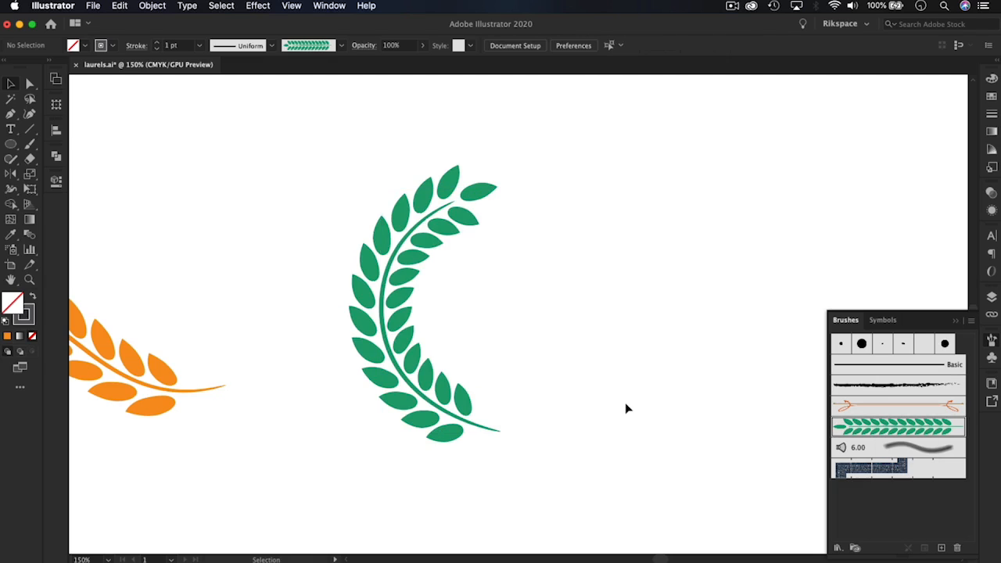
Scale up the laurel-brushed C-shaped curve further and deselect it
left_click(428, 276)
left_click_drag(505, 435, 597, 541)
key("space")
left_click_drag(601, 488, 525, 456)
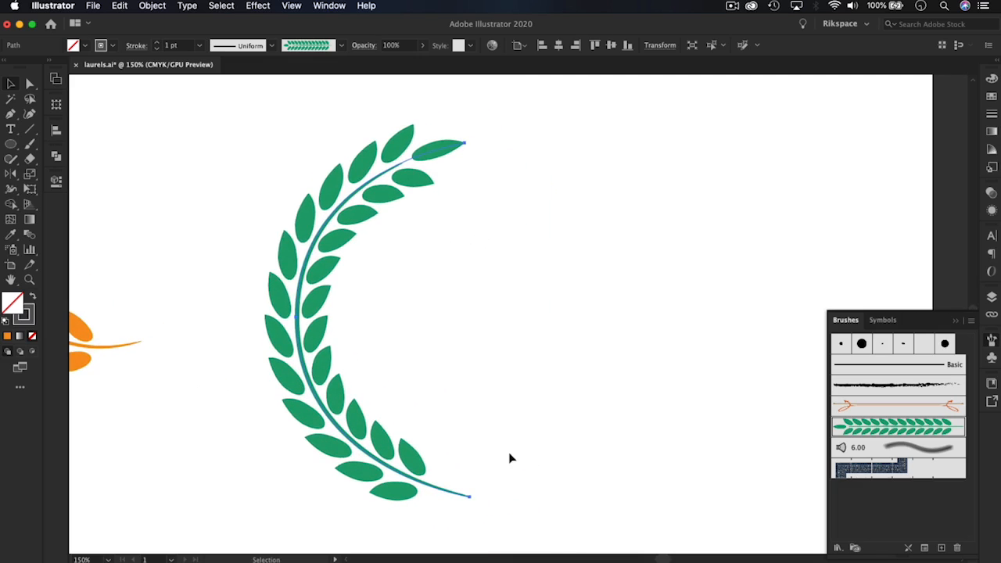
left_click(501, 243)
Expand the appearance of the curved laurel branch into editable shapes and deselect it
left_click(366, 188)
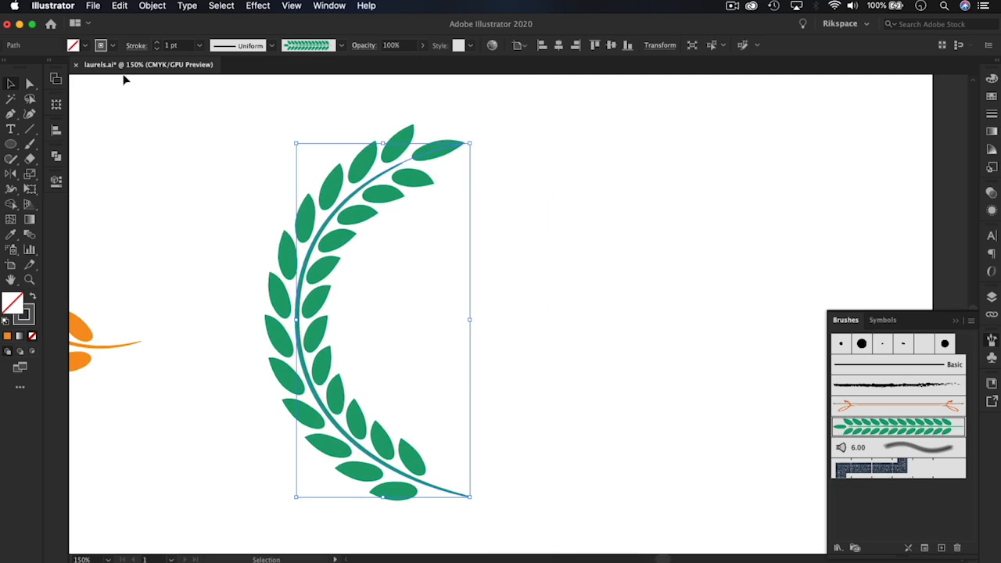
left_click(152, 6)
left_click(183, 156)
left_click(572, 258)
left_click(374, 211)
left_click(582, 244)
left_click_drag(565, 282, 533, 276)
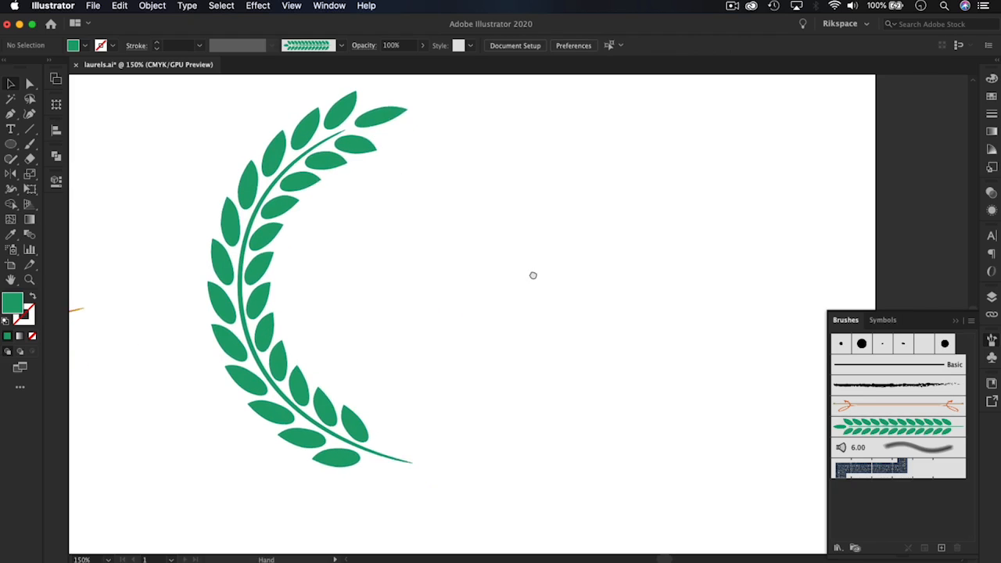
Try to reflect the expanded laurel branch about the lower end of its stem
left_click(318, 210)
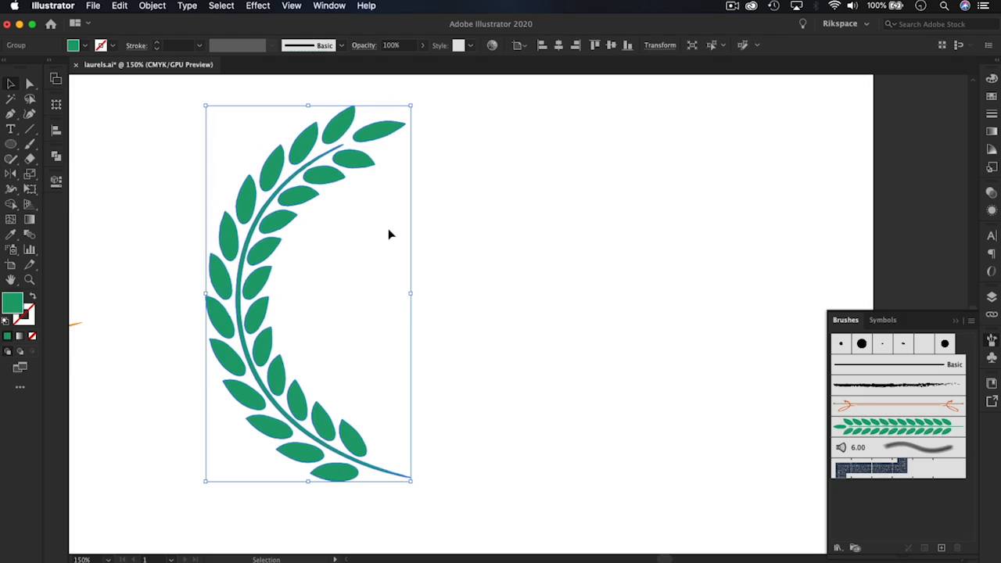
key("o")
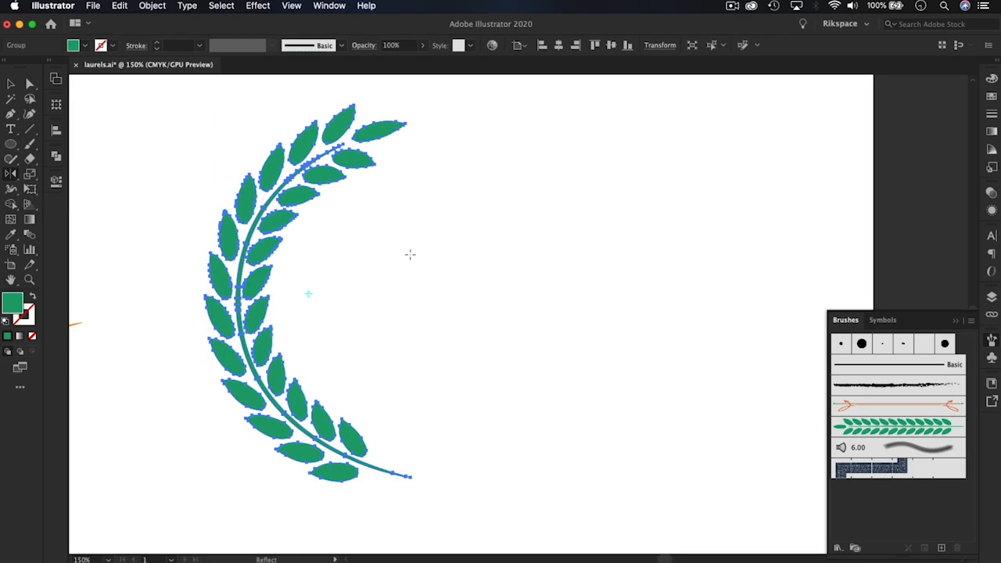
left_click(413, 477)
left_click_drag(261, 289, 472, 302)
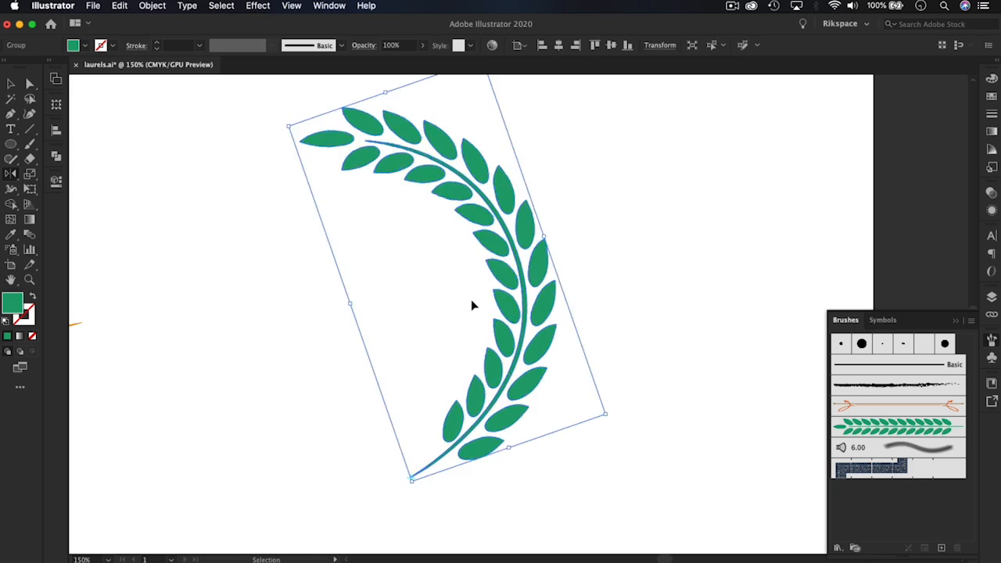
left_click(10, 83)
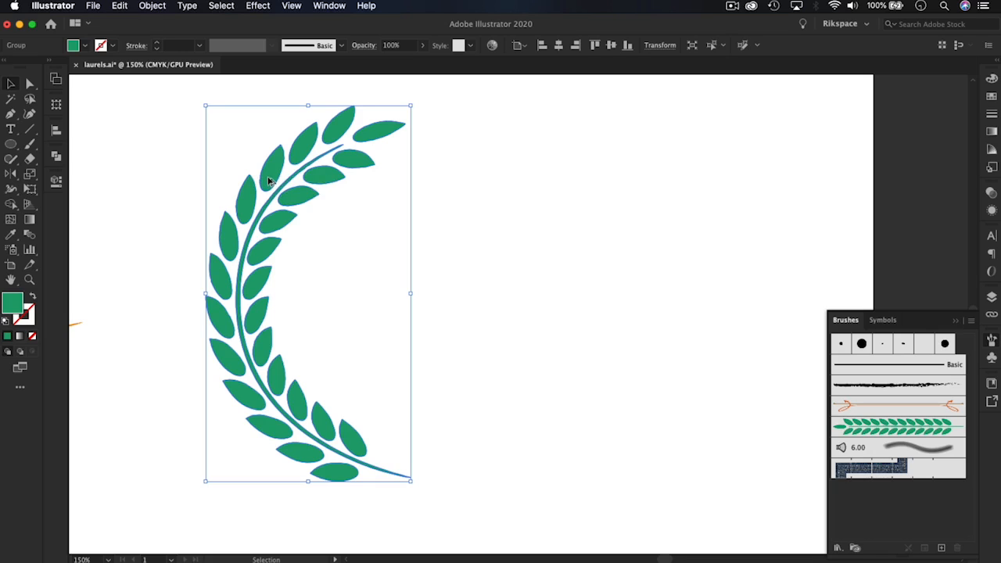
Duplicate the laurel branch to its right and reflect the copy horizontally about the lower end of its stem
left_click_drag(267, 182, 441, 199)
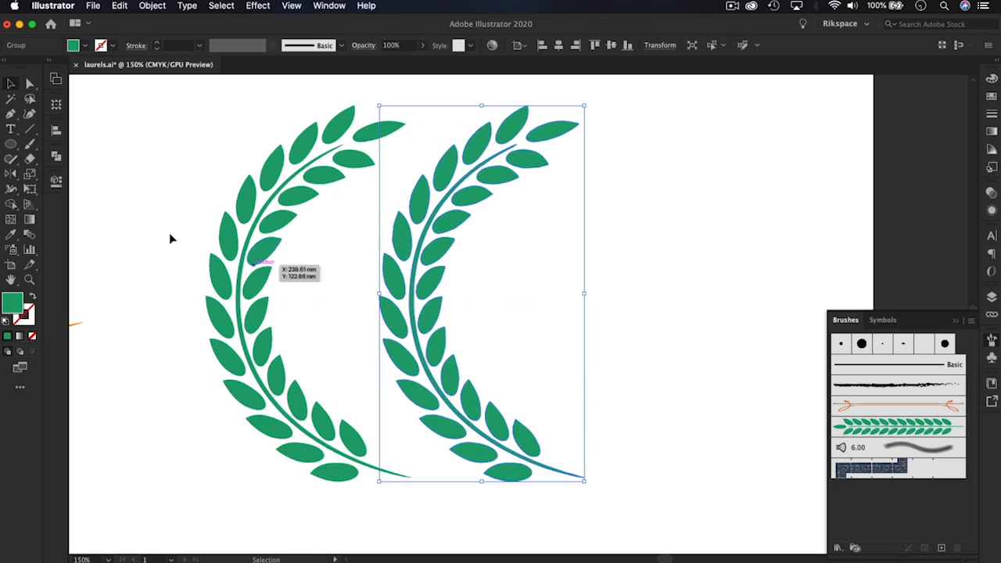
left_click(14, 176)
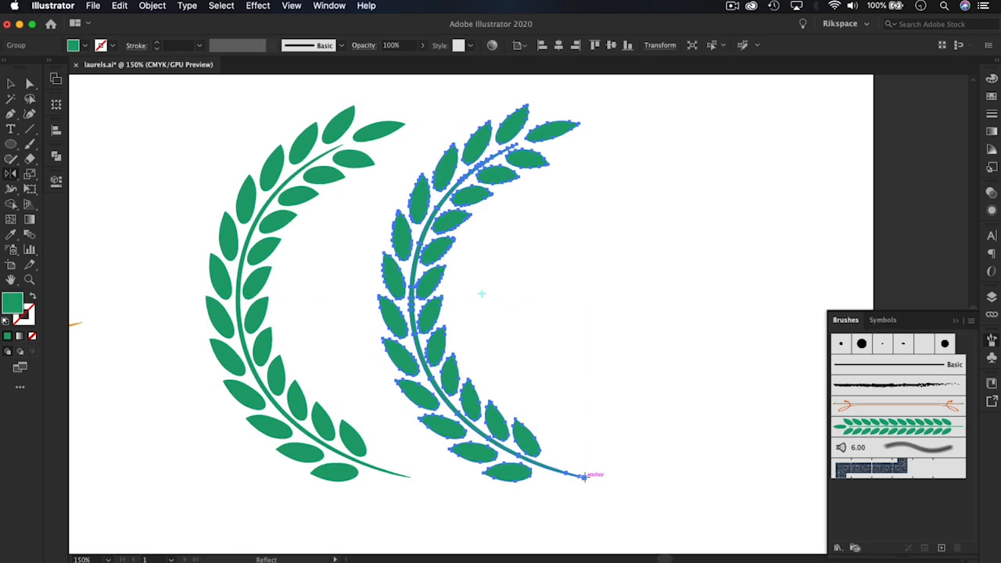
left_click(583, 477)
left_click_drag(450, 227, 561, 230)
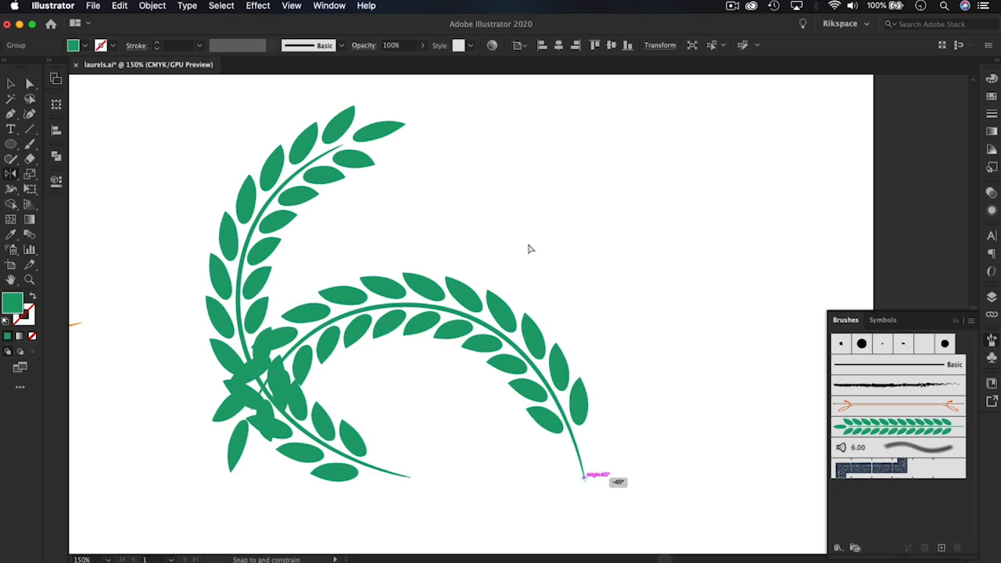
left_click_drag(821, 240, 817, 247)
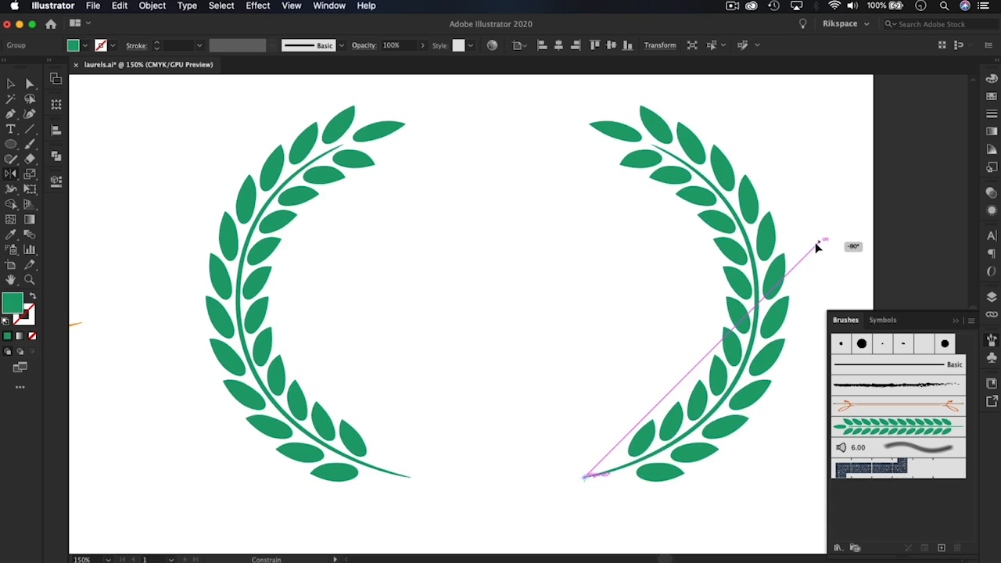
left_click_drag(817, 247, 799, 253)
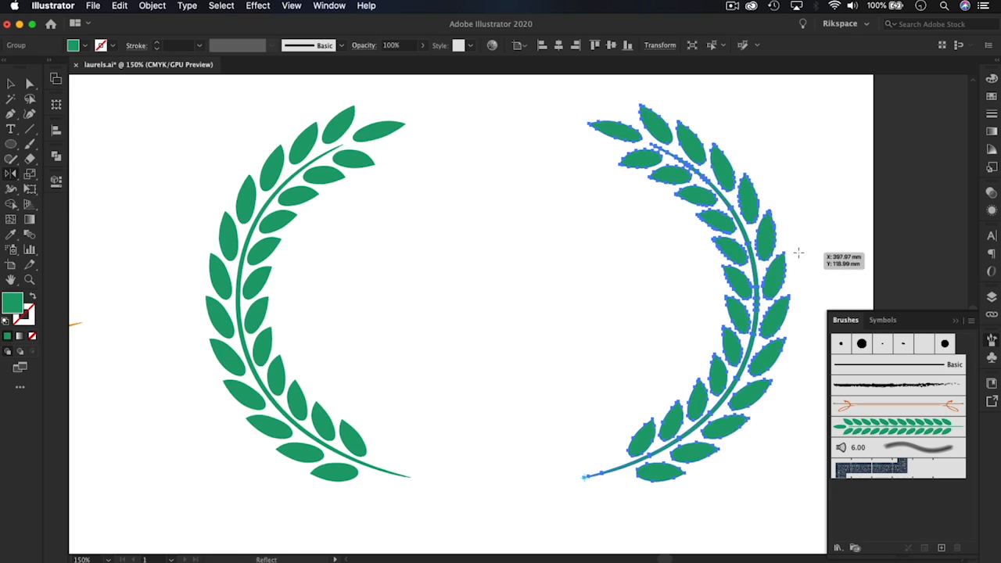
Move the mirrored branch close to the original in a straight horizontal line to form a wreath, and deselect it
left_click(10, 83)
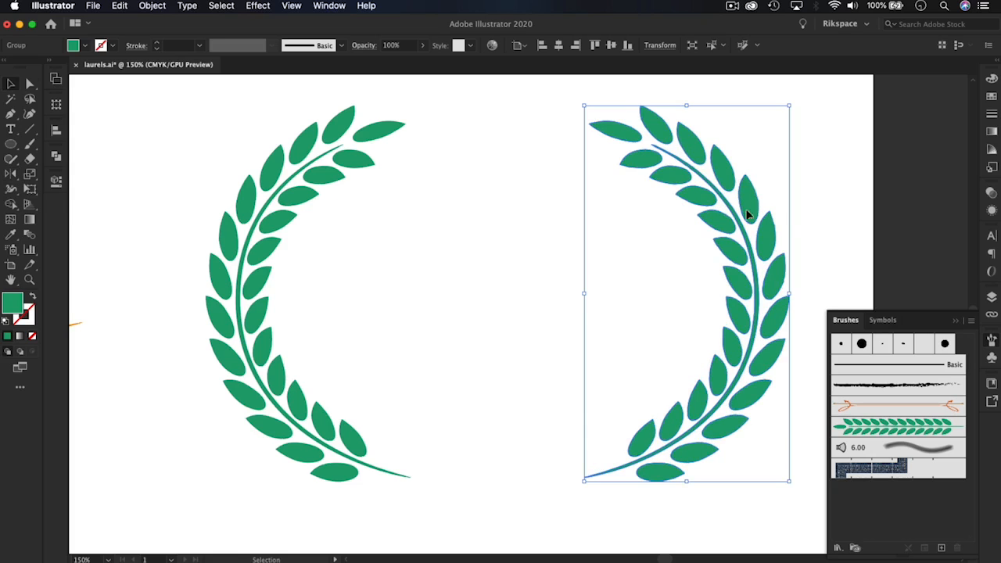
left_click_drag(727, 224, 565, 222)
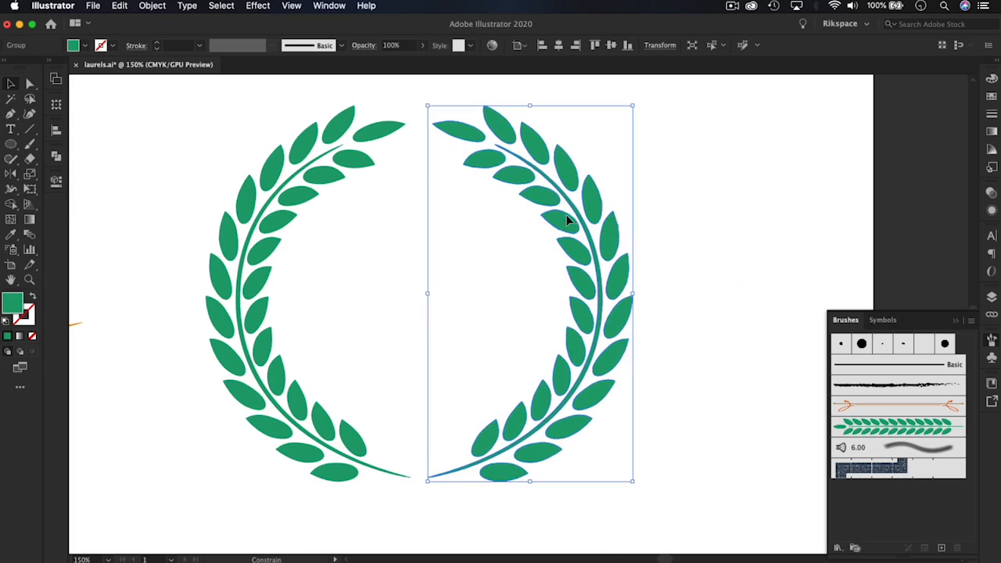
left_click(772, 229)
Fill the left half of the wreath with the coral red swatch and deselect the artwork
scroll(759, 232, "left", 5)
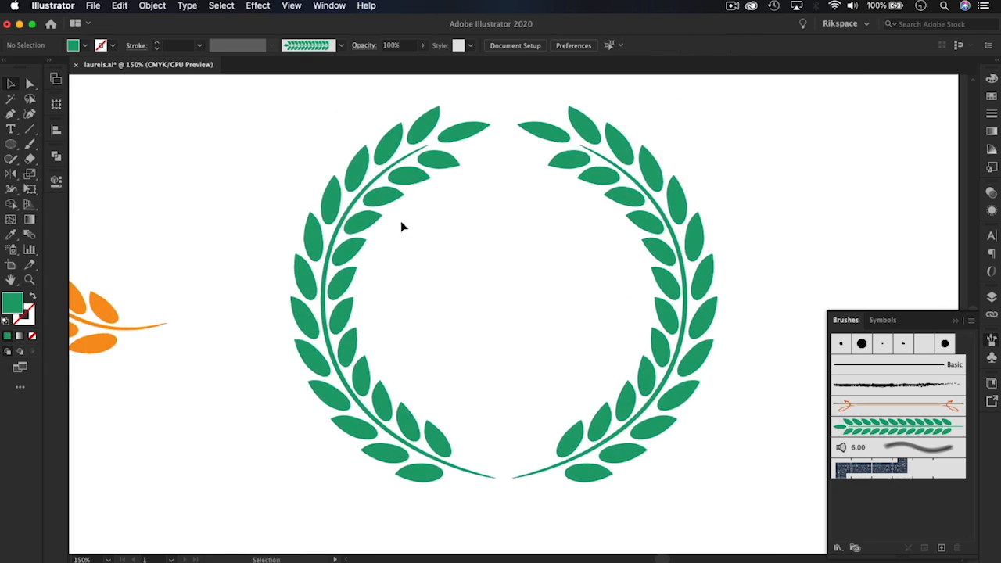
left_click(341, 221)
left_click(85, 46)
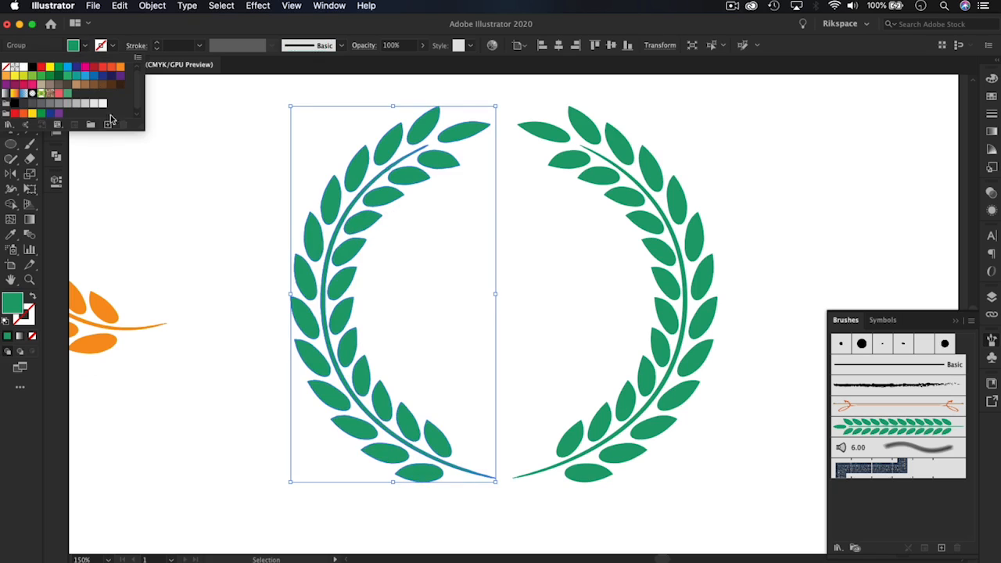
left_click(59, 92)
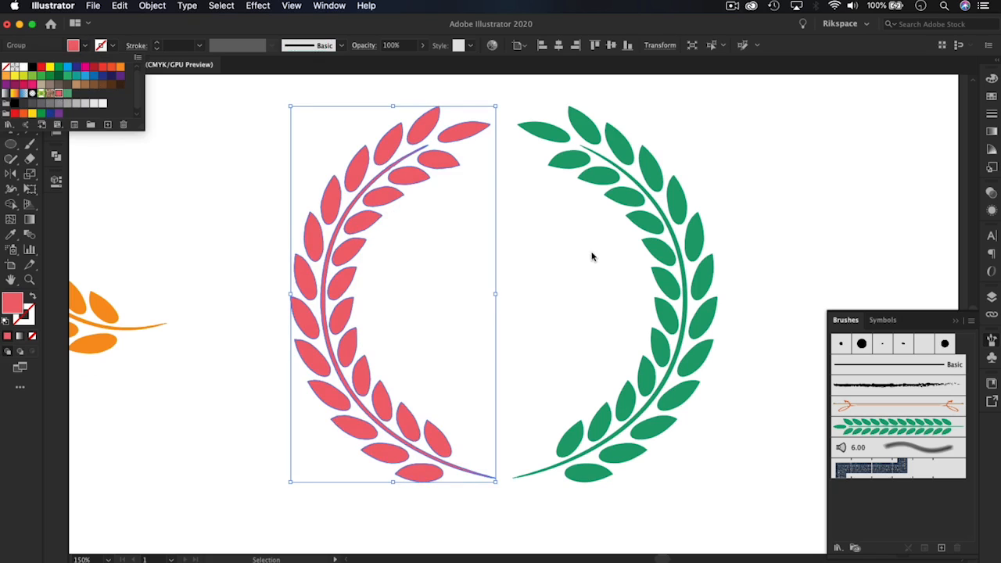
left_click(664, 227)
left_click(861, 244)
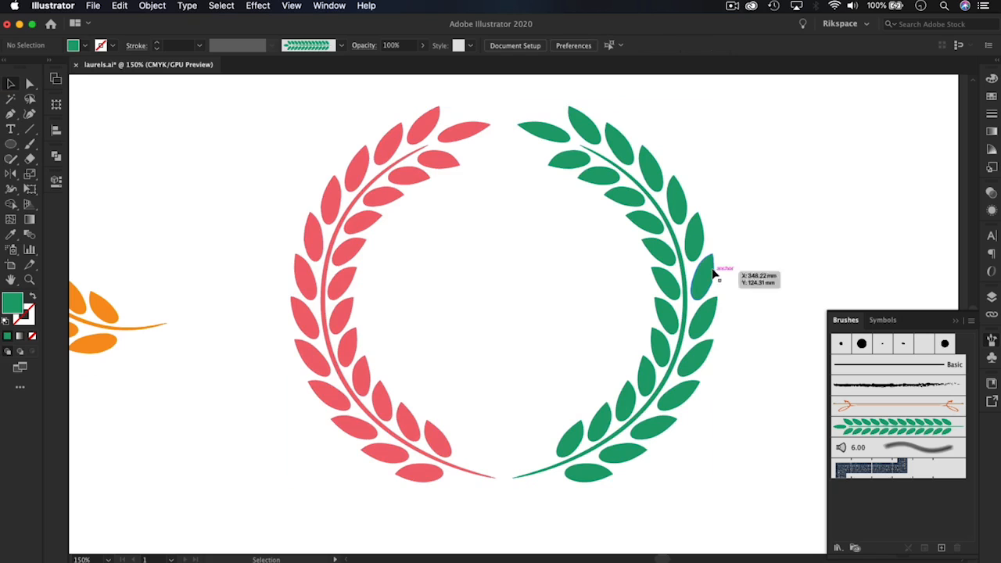
Examine the finished wreath and the orange laurel together on the artboard
key("a")
key("super+minus")
key("super+minus")
key("super+minus")
key("v")
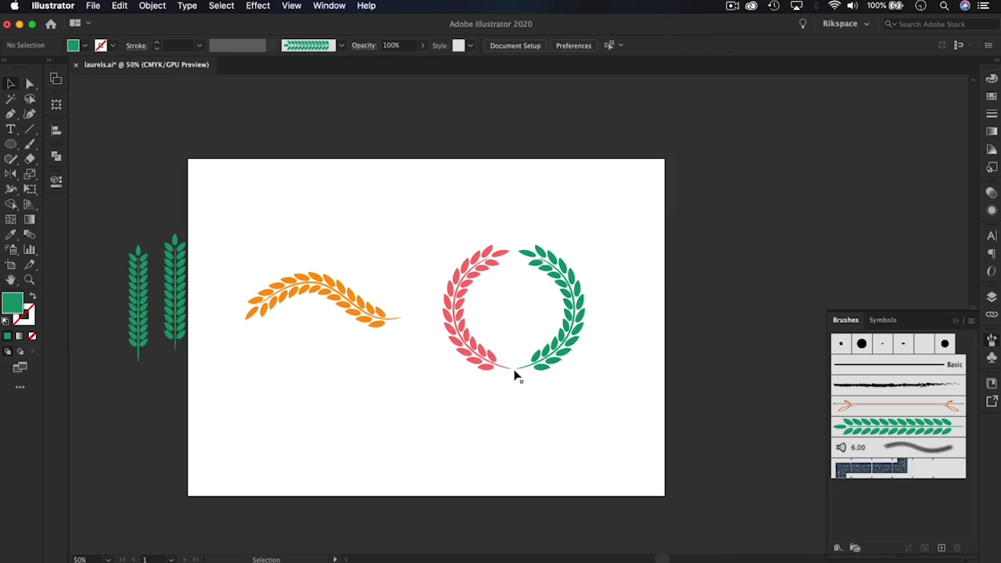
key("a")
key("super+plus")
key("super+plus")
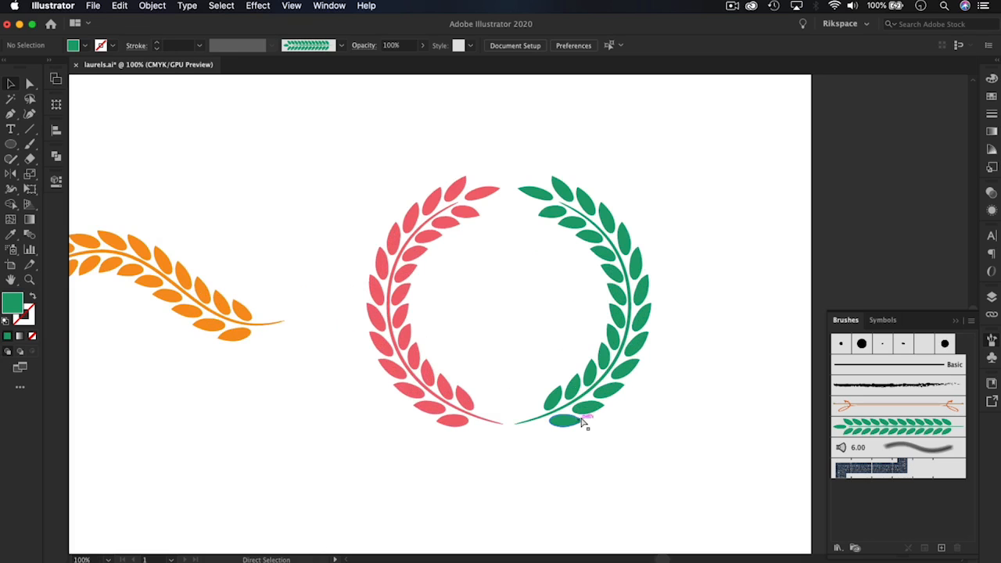
key("space")
left_click_drag(474, 392, 612, 374)
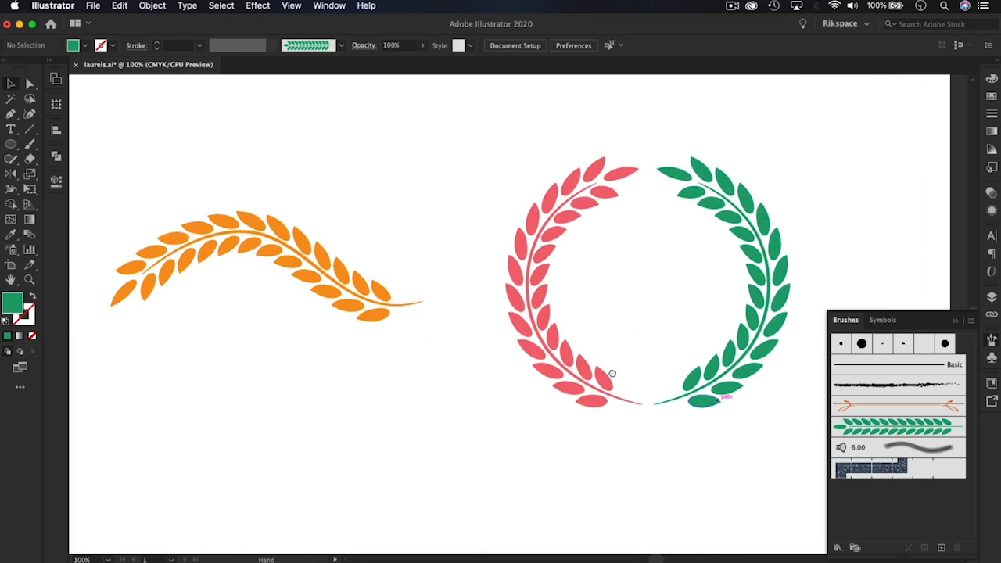